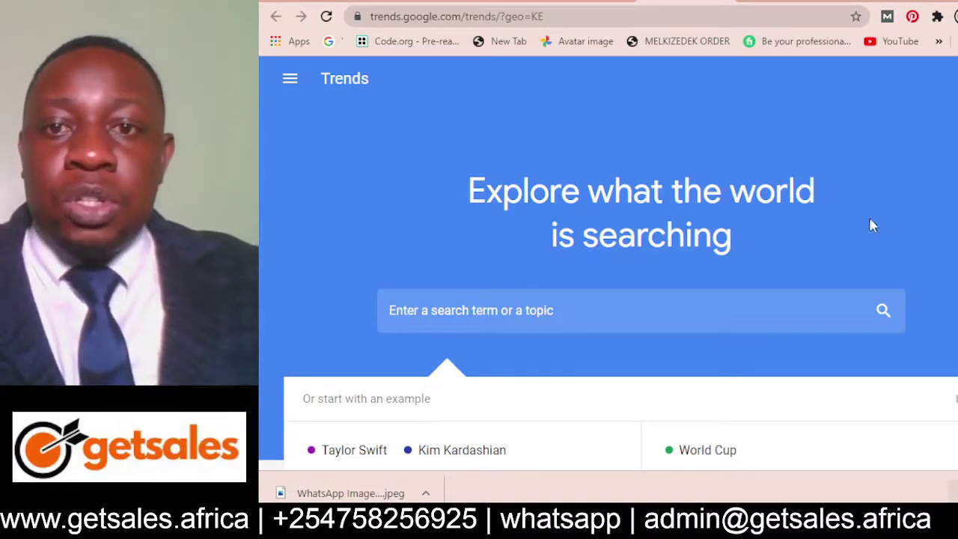
- Scroll the Google Trends home page to view the empty search box and example topics
{"action": "scroll", "coordinate": [608, 300], "scroll_direction": "down", "scroll_amount": 4}
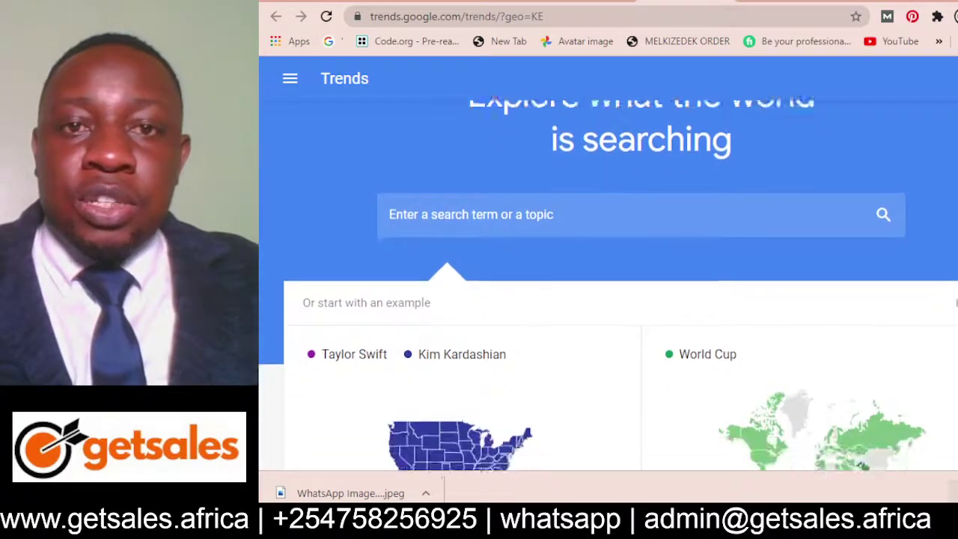
{"action": "scroll", "coordinate": [520, 261], "scroll_direction": "up", "scroll_amount": 4}
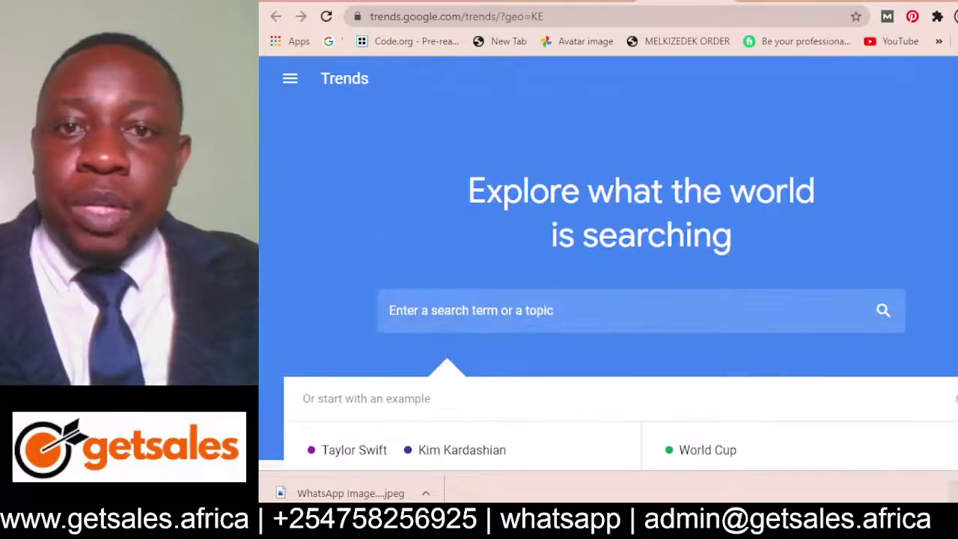
{"action": "scroll", "coordinate": [520, 262], "scroll_direction": "down", "scroll_amount": 2}
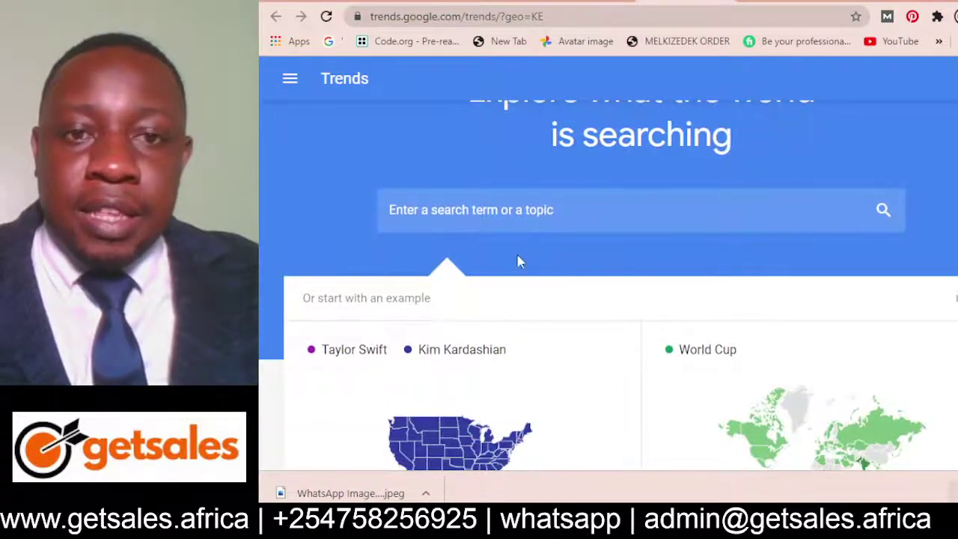
- Explore the search term 'herbalife' for Kenya over 12 months, then open the location filter
{"action": "left_click", "coordinate": [516, 212]}
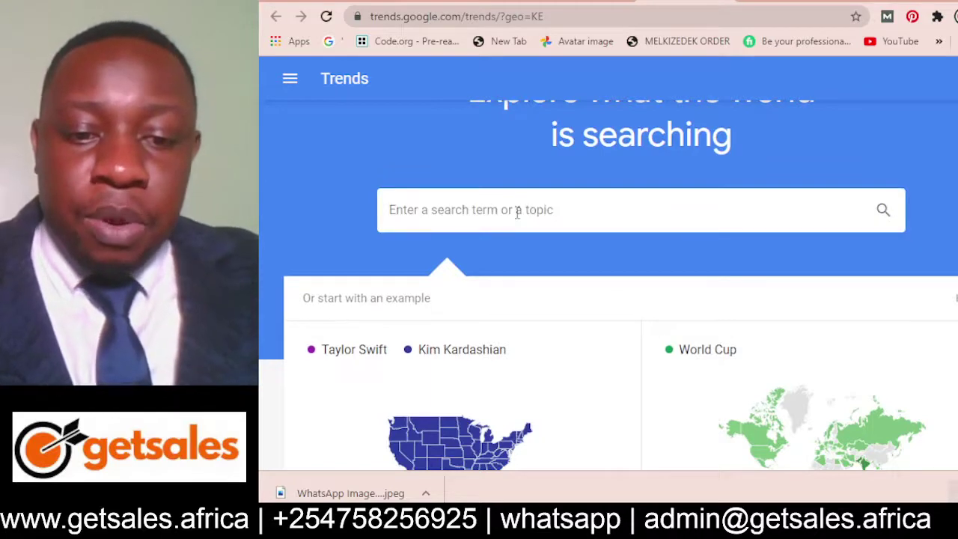
{"action": "type", "text": "herb"}
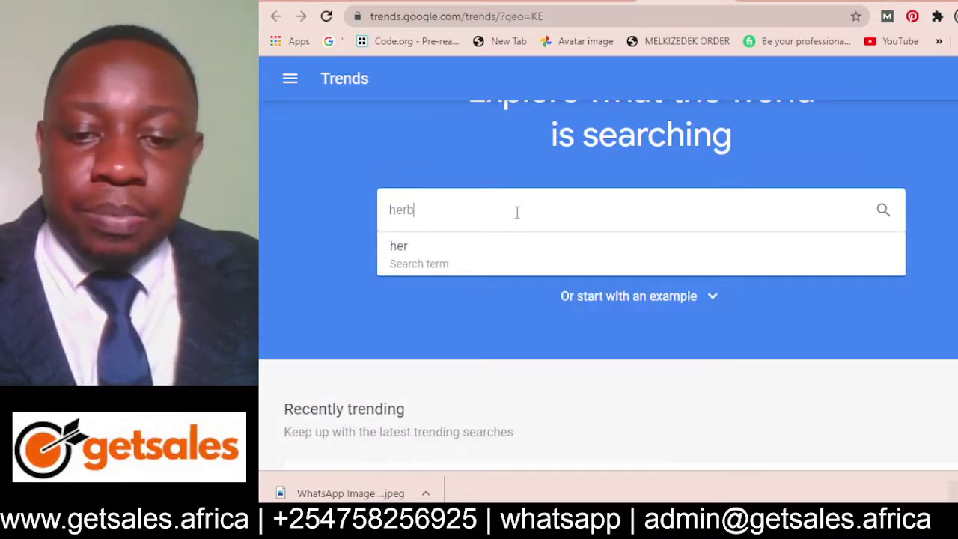
{"action": "type", "text": "alife"}
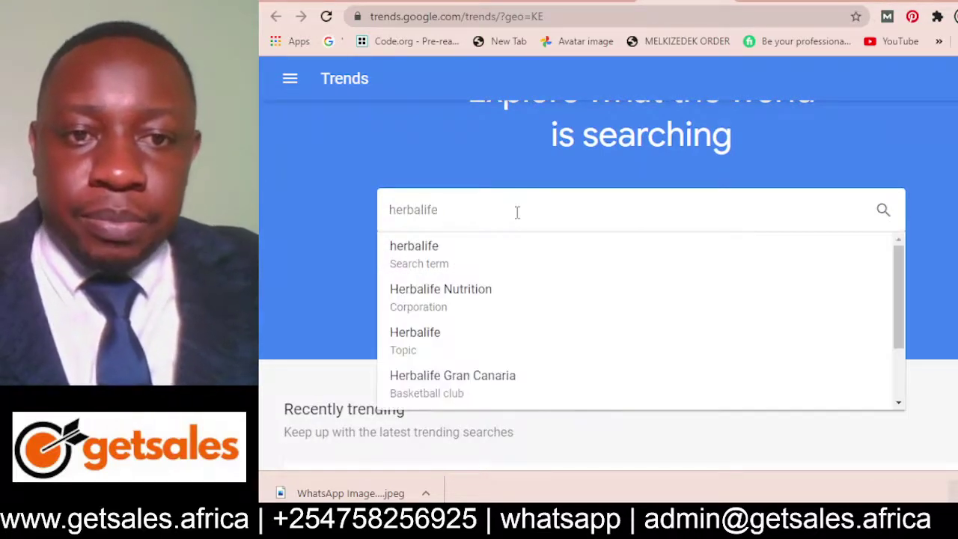
{"action": "left_click", "coordinate": [504, 252]}
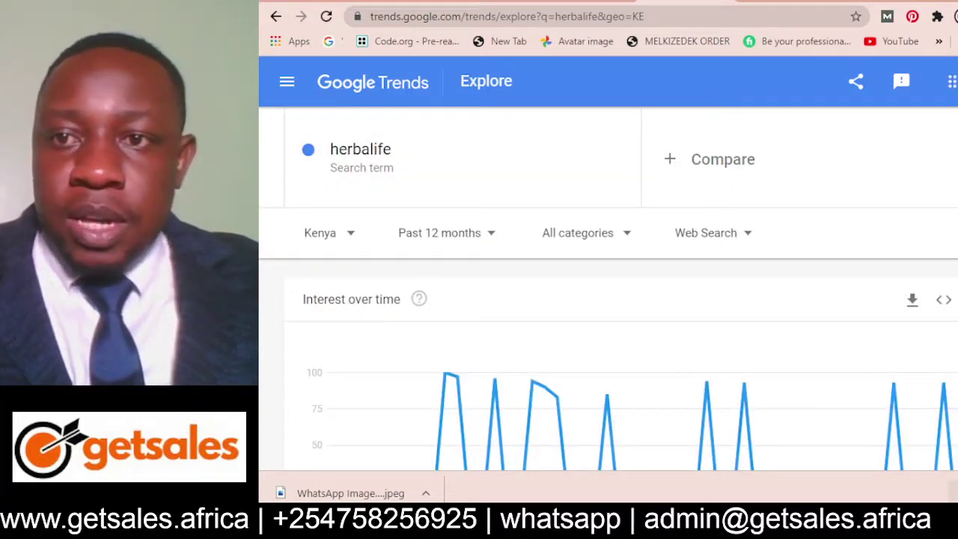
{"action": "scroll", "coordinate": [608, 290], "scroll_direction": "down", "scroll_amount": 3}
{"action": "scroll", "coordinate": [608, 290], "scroll_direction": "up", "scroll_amount": 3}
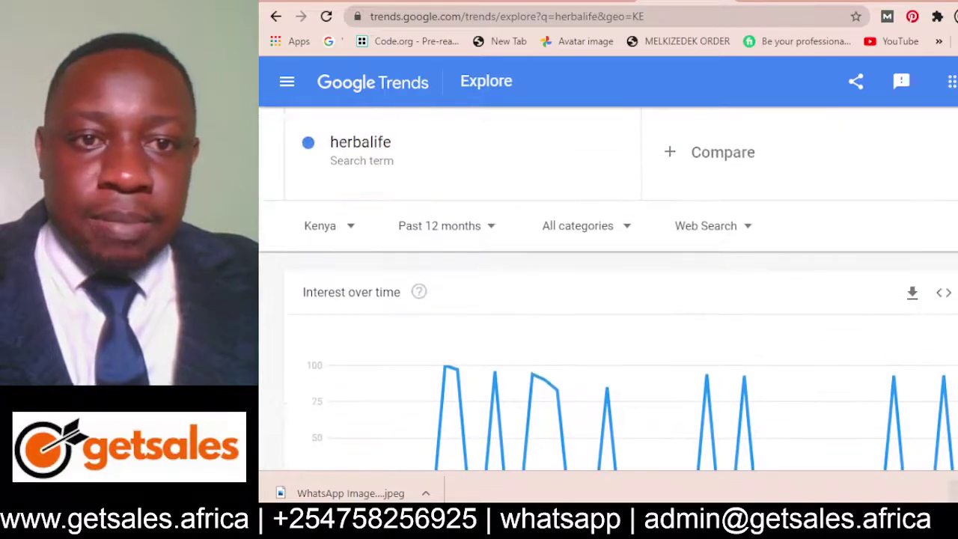
{"action": "left_click", "coordinate": [338, 225]}
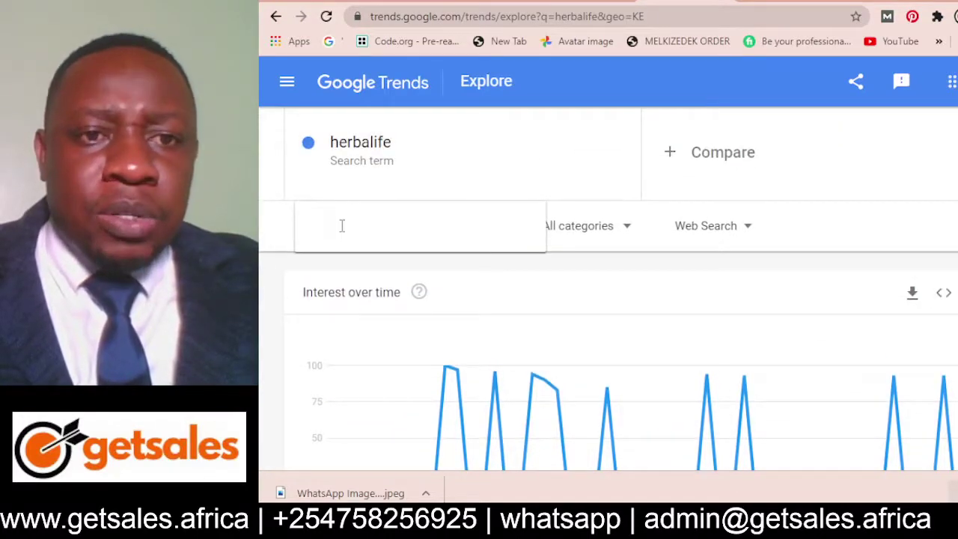
- Switch the herbalife results' location from Kenya to Worldwide
{"action": "left_click", "coordinate": [343, 274]}
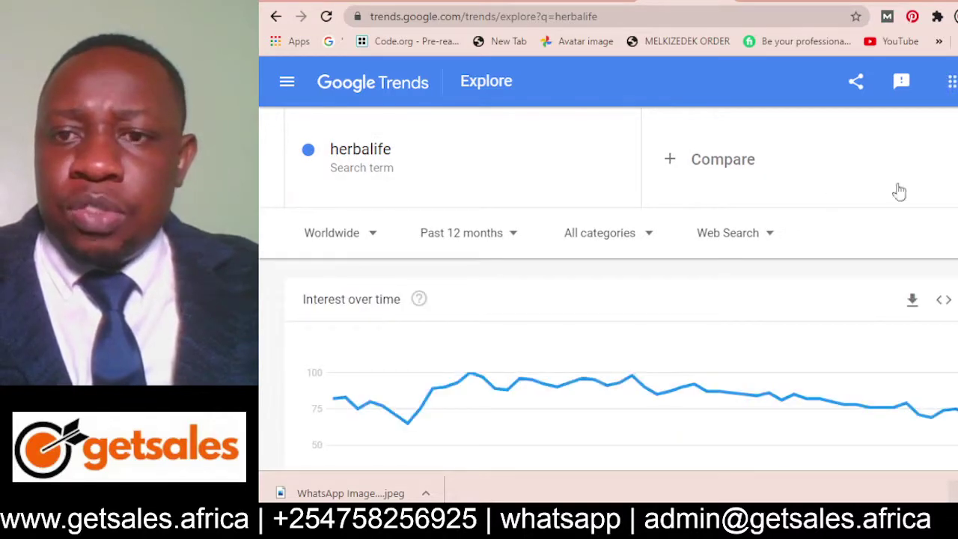
{"action": "scroll", "coordinate": [609, 299], "scroll_direction": "down", "scroll_amount": 5}
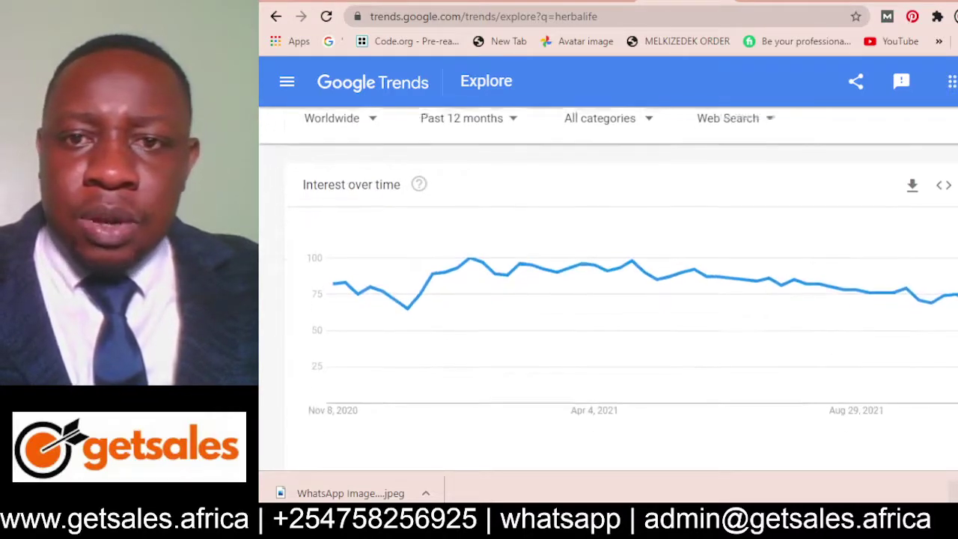
{"action": "scroll", "coordinate": [621, 315], "scroll_direction": "down", "scroll_amount": 3}
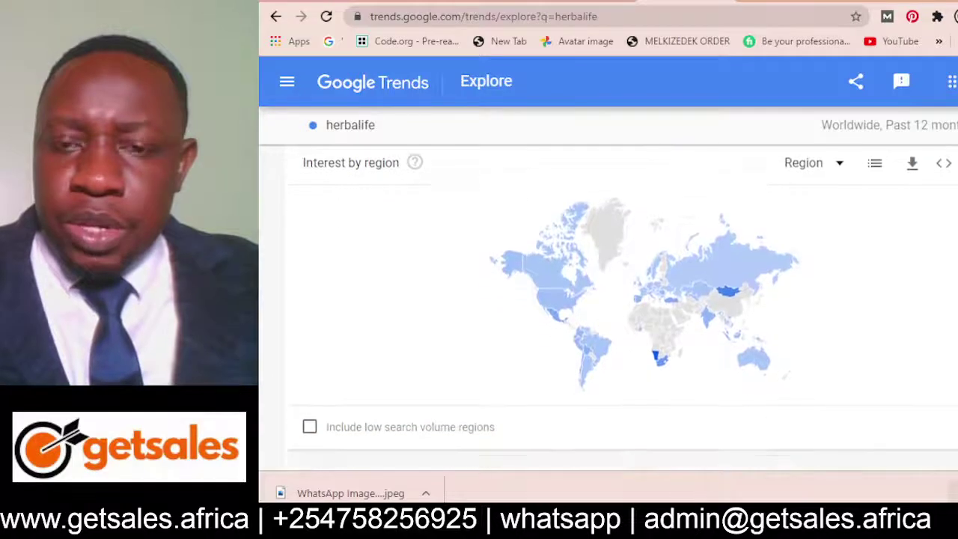
{"action": "scroll", "coordinate": [621, 299], "scroll_direction": "up", "scroll_amount": 1}
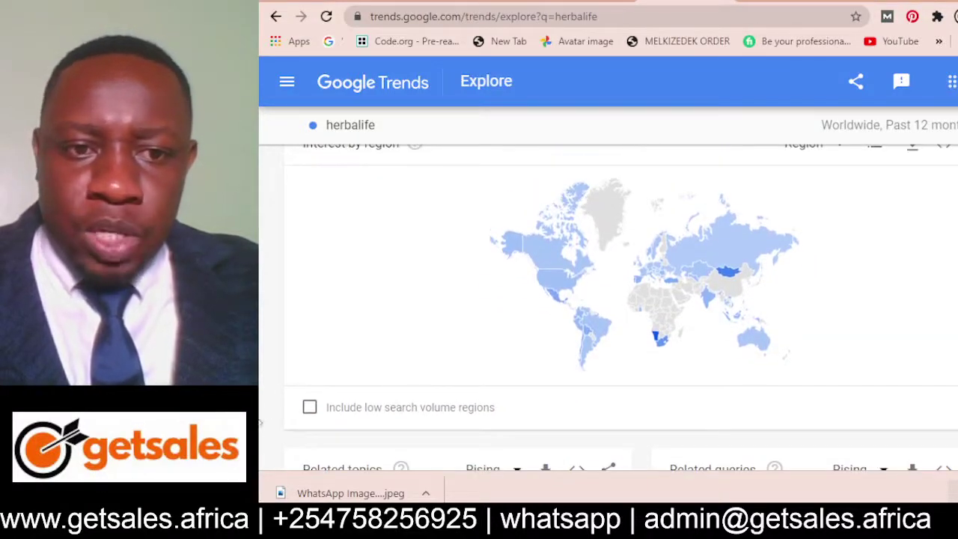
- Include low search volume regions on the interest-by-region map and review the results
{"action": "left_click", "coordinate": [311, 410]}
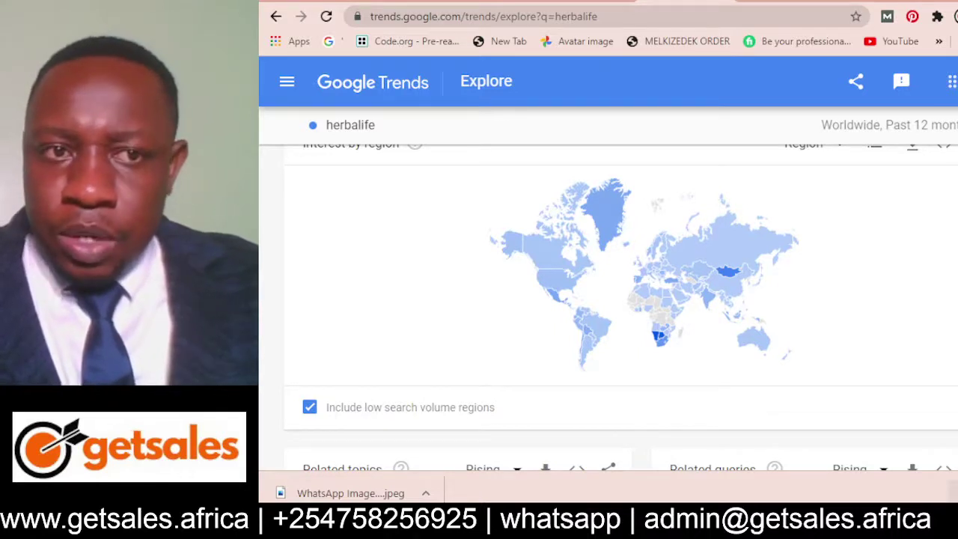
{"action": "scroll", "coordinate": [608, 307], "scroll_direction": "down", "scroll_amount": 2}
{"action": "scroll", "coordinate": [608, 307], "scroll_direction": "down", "scroll_amount": 3}
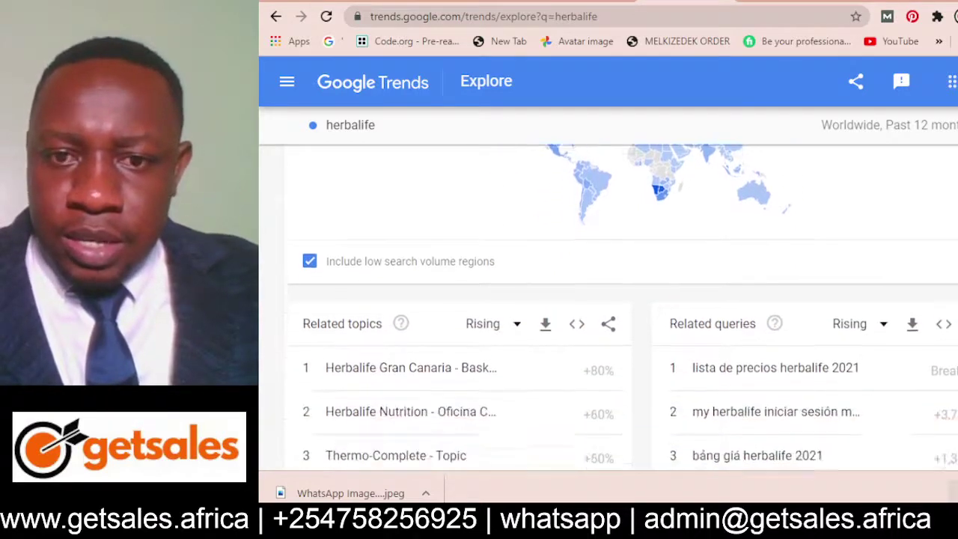
{"action": "scroll", "coordinate": [608, 307], "scroll_direction": "down", "scroll_amount": 2}
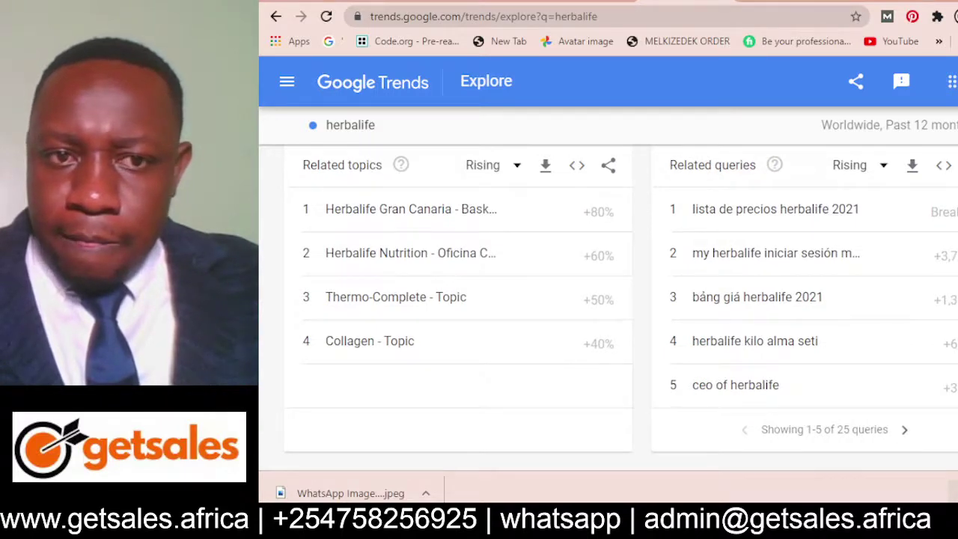
{"action": "scroll", "coordinate": [621, 304], "scroll_direction": "up", "scroll_amount": 3}
{"action": "scroll", "coordinate": [621, 305], "scroll_direction": "up", "scroll_amount": 3}
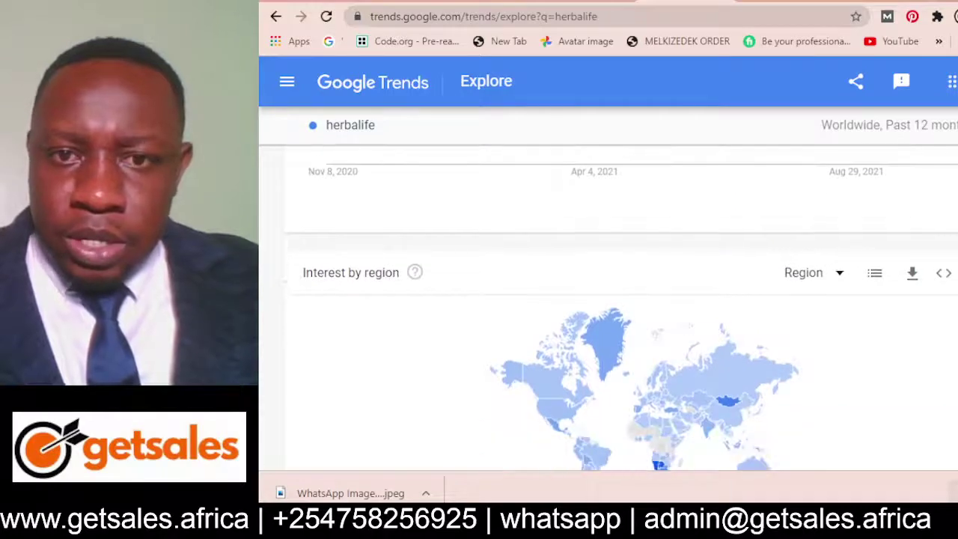
{"action": "scroll", "coordinate": [659, 352], "scroll_direction": "down", "scroll_amount": 2}
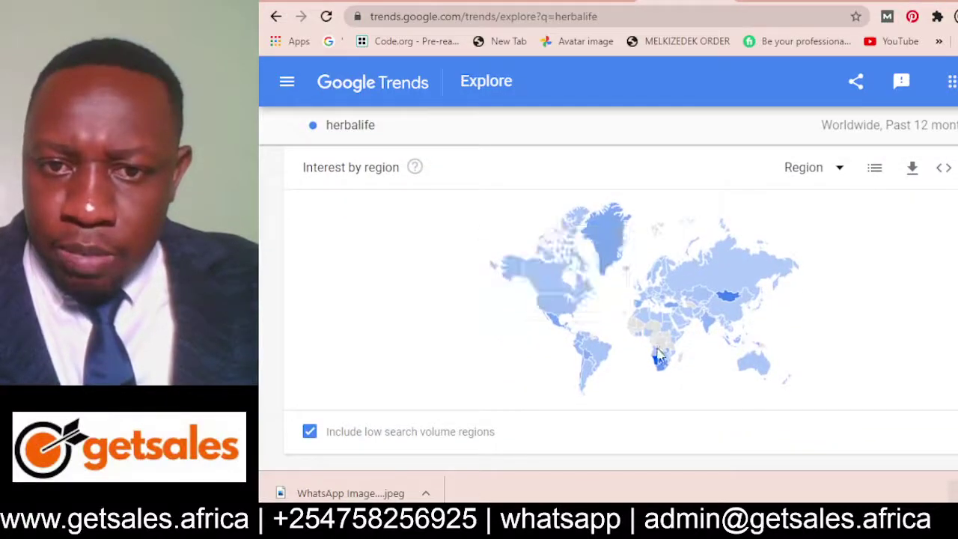
- Select Namibia on the region map to view its herbalife interest over time and subregions
{"action": "mouse_move", "coordinate": [656, 367]}
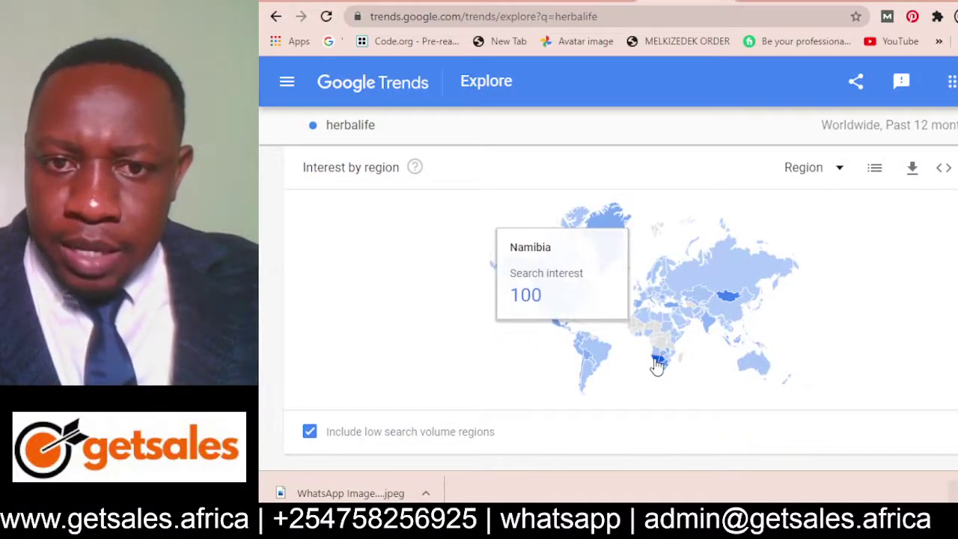
{"action": "left_click", "coordinate": [656, 367]}
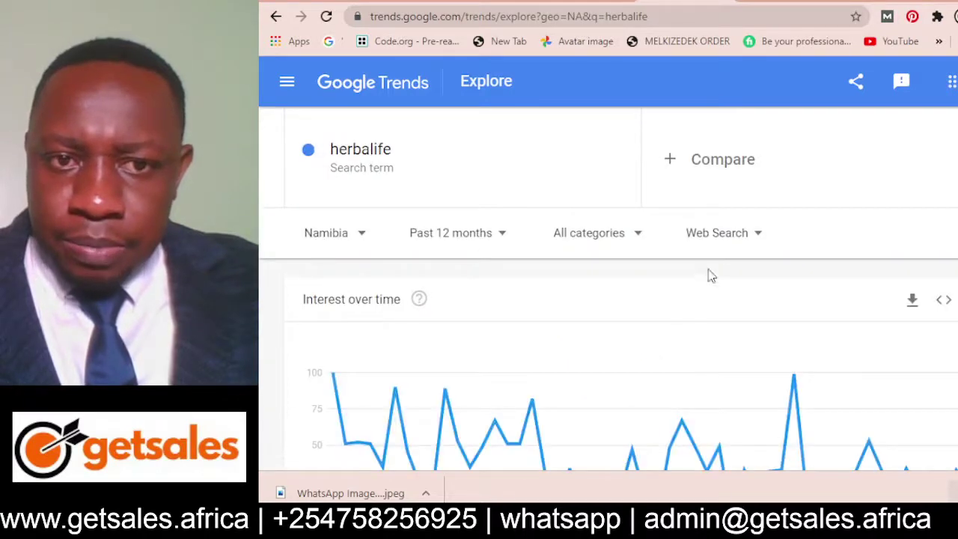
{"action": "scroll", "coordinate": [608, 307], "scroll_direction": "down", "scroll_amount": 5}
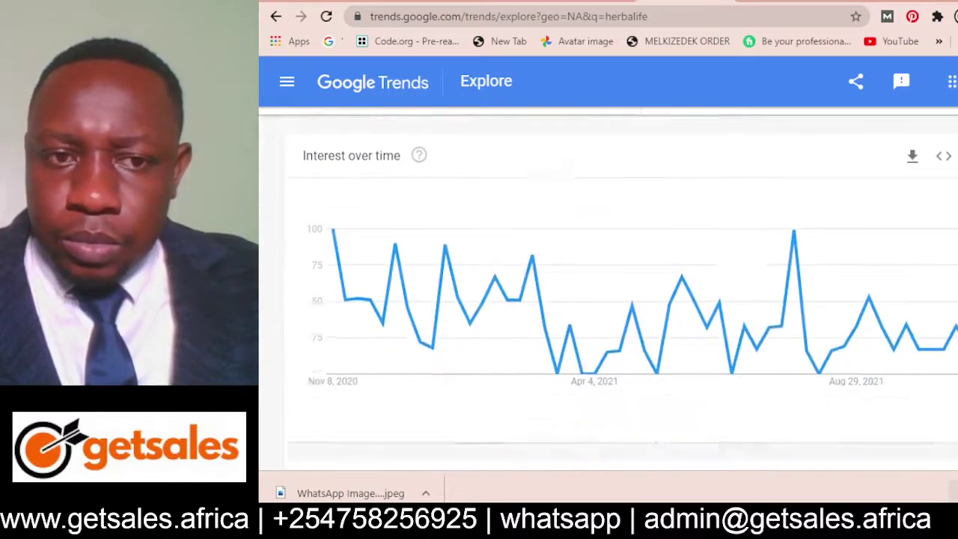
{"action": "scroll", "coordinate": [609, 307], "scroll_direction": "up", "scroll_amount": 2}
{"action": "scroll", "coordinate": [621, 307], "scroll_direction": "up", "scroll_amount": 2}
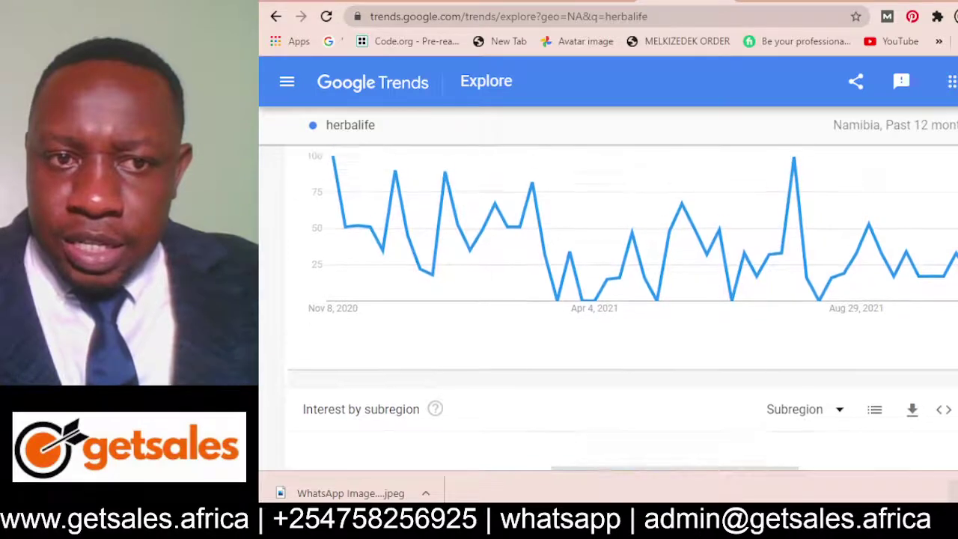
{"action": "scroll", "coordinate": [621, 306], "scroll_direction": "down", "scroll_amount": 3}
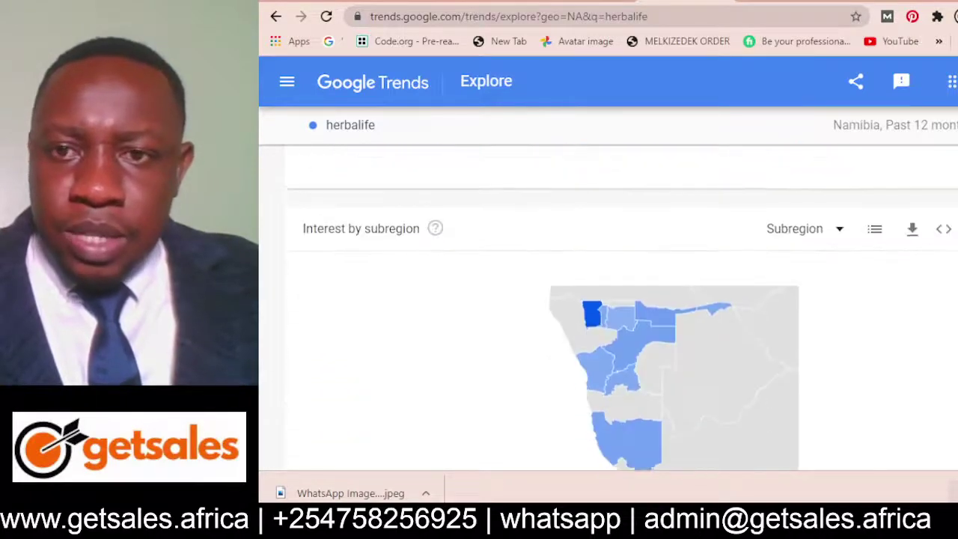
{"action": "scroll", "coordinate": [577, 178], "scroll_direction": "up", "scroll_amount": 5}
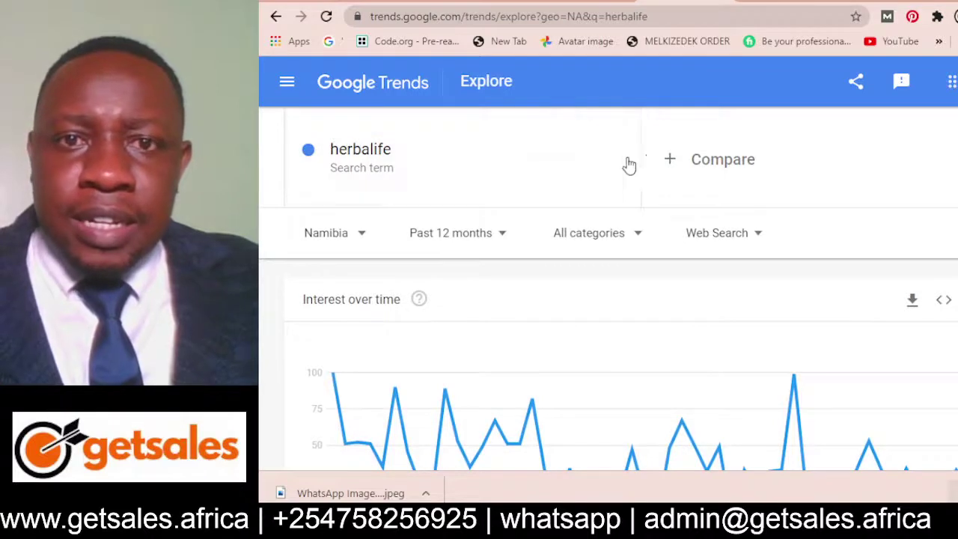
{"action": "left_click", "coordinate": [461, 154]}
{"action": "key", "text": "BackSpace"}
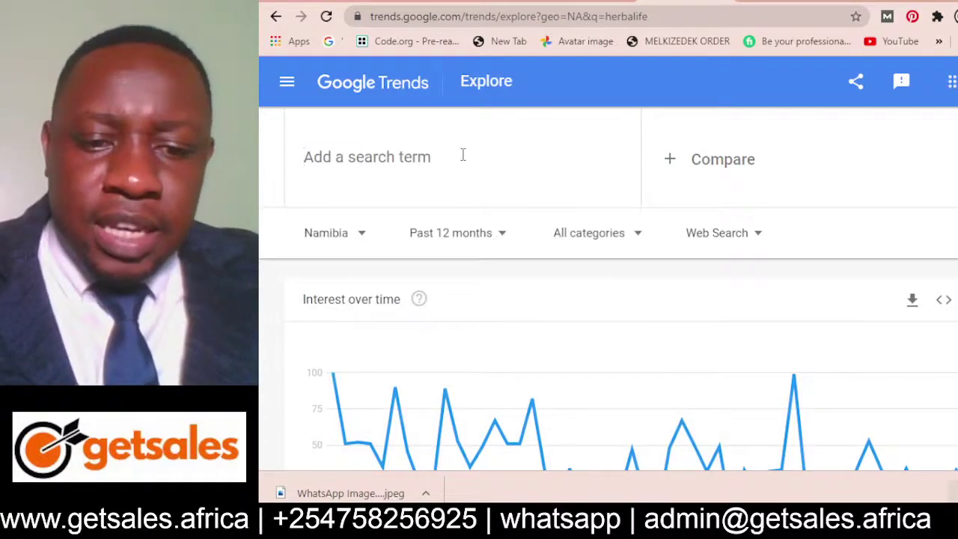
{"action": "type", "text": "shoes"}
{"action": "key", "text": "Return"}
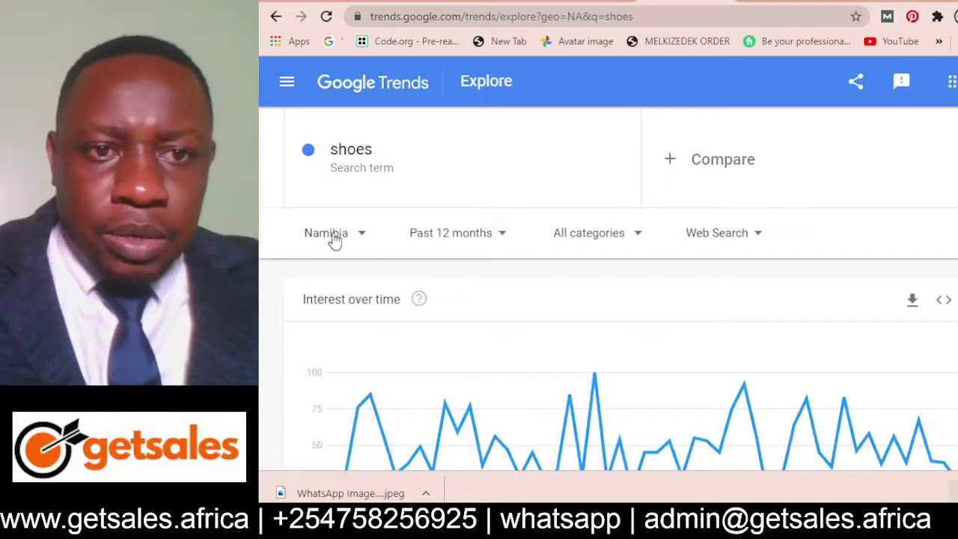
{"action": "left_click", "coordinate": [332, 239]}
{"action": "left_click", "coordinate": [351, 290]}
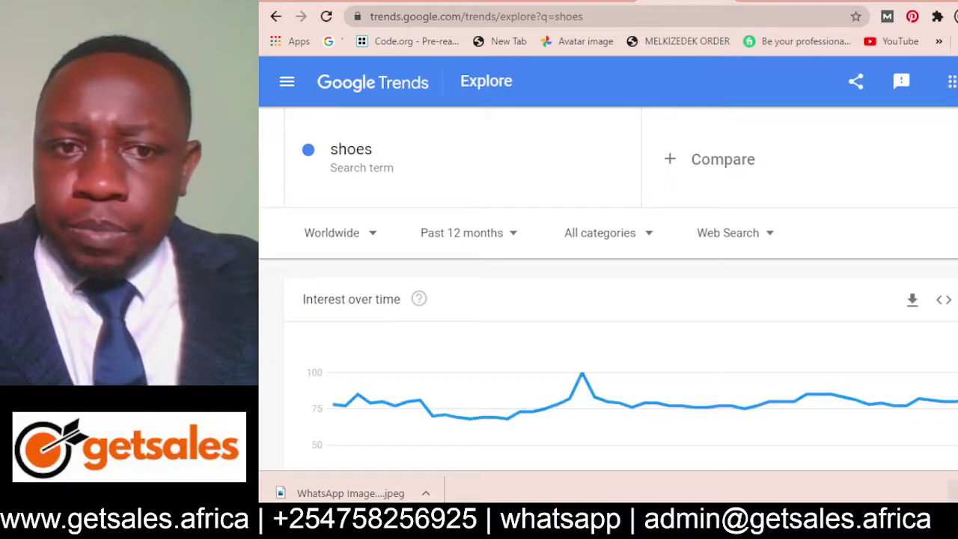
{"action": "scroll", "coordinate": [621, 299], "scroll_direction": "down", "scroll_amount": 6}
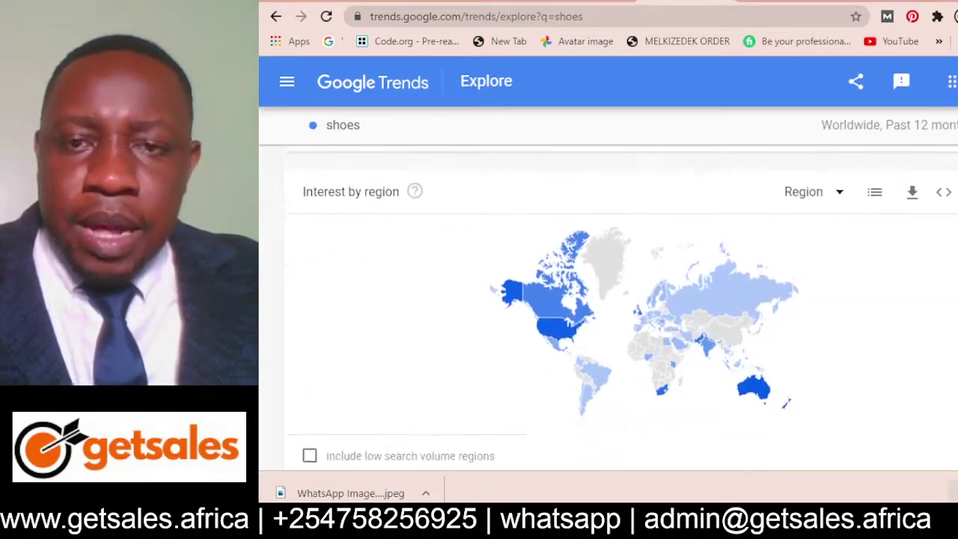
{"action": "scroll", "coordinate": [622, 299], "scroll_direction": "up", "scroll_amount": 5}
{"action": "scroll", "coordinate": [621, 299], "scroll_direction": "up", "scroll_amount": 2}
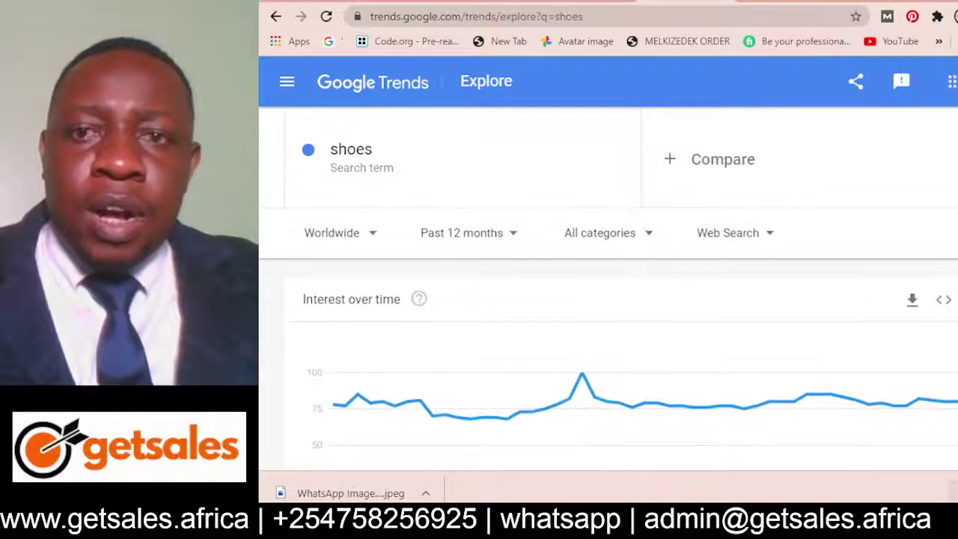
{"action": "scroll", "coordinate": [621, 300], "scroll_direction": "down", "scroll_amount": 6}
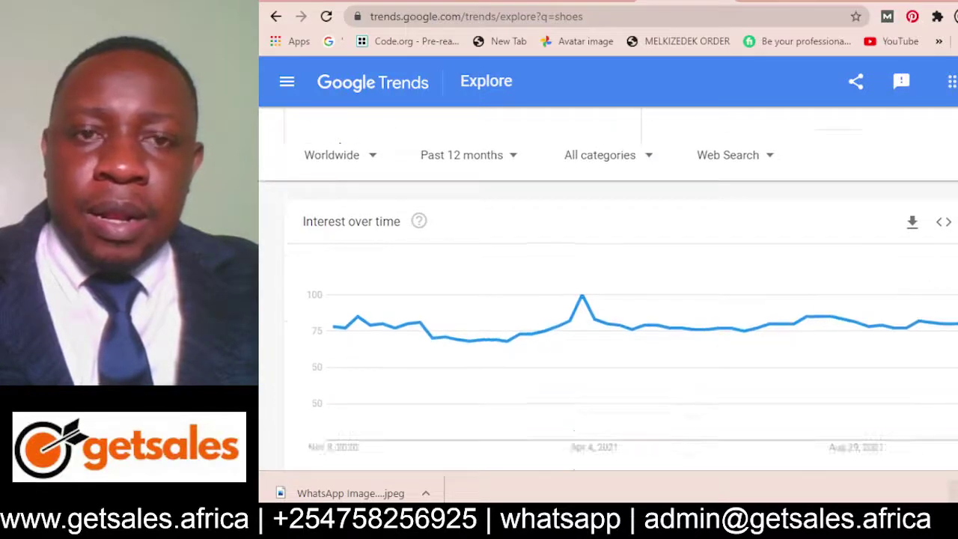
{"action": "scroll", "coordinate": [621, 322], "scroll_direction": "down", "scroll_amount": 2}
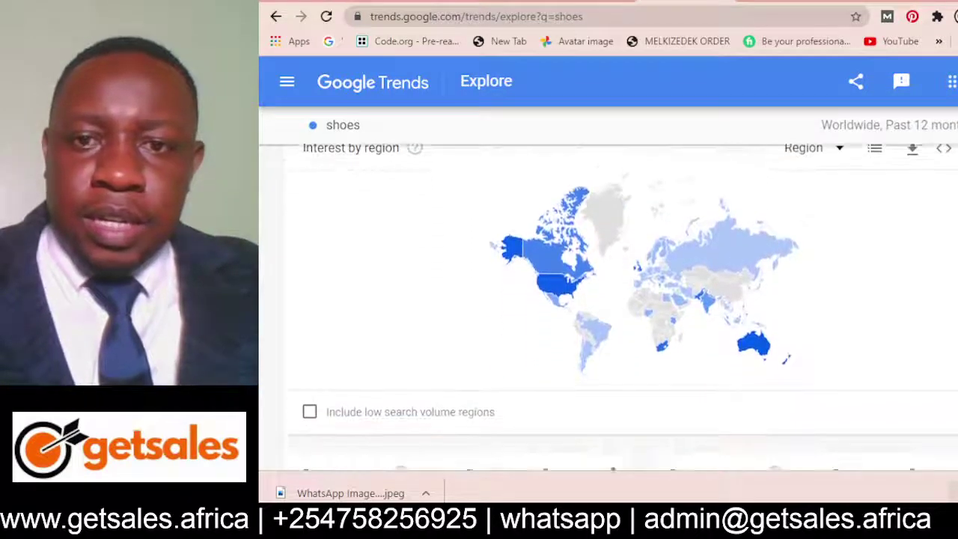
{"action": "scroll", "coordinate": [621, 322], "scroll_direction": "down", "scroll_amount": 2}
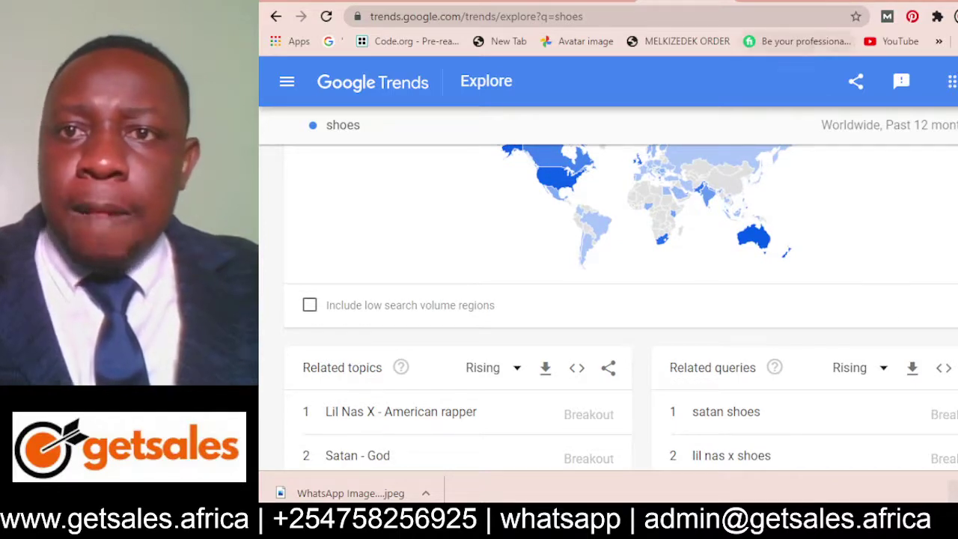
{"action": "scroll", "coordinate": [621, 304], "scroll_direction": "down", "scroll_amount": 3}
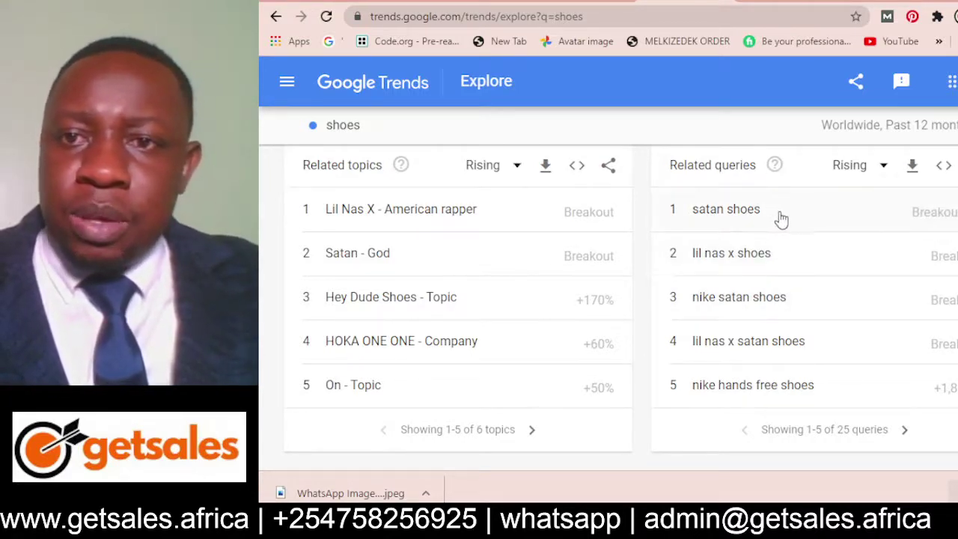
- Open the rising query 'satan shoes' and scroll down to its worldwide region map
{"action": "left_click", "coordinate": [717, 216]}
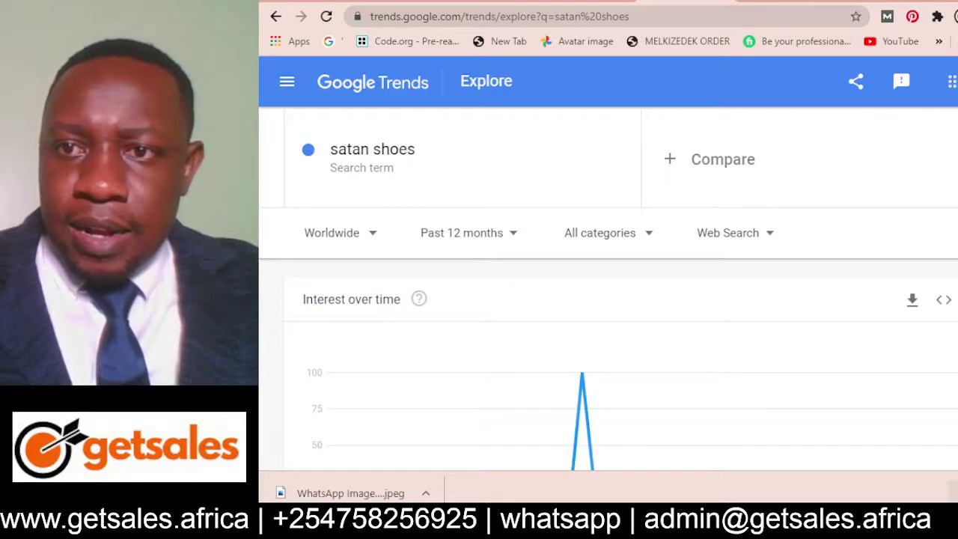
{"action": "scroll", "coordinate": [608, 292], "scroll_direction": "down", "scroll_amount": 5}
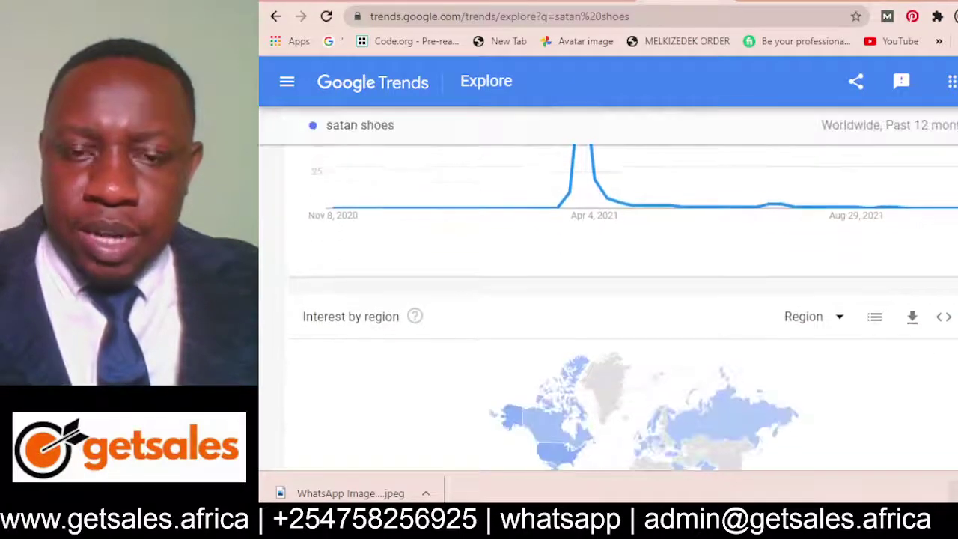
{"action": "scroll", "coordinate": [608, 299], "scroll_direction": "down", "scroll_amount": 2}
{"action": "scroll", "coordinate": [608, 299], "scroll_direction": "down", "scroll_amount": 5}
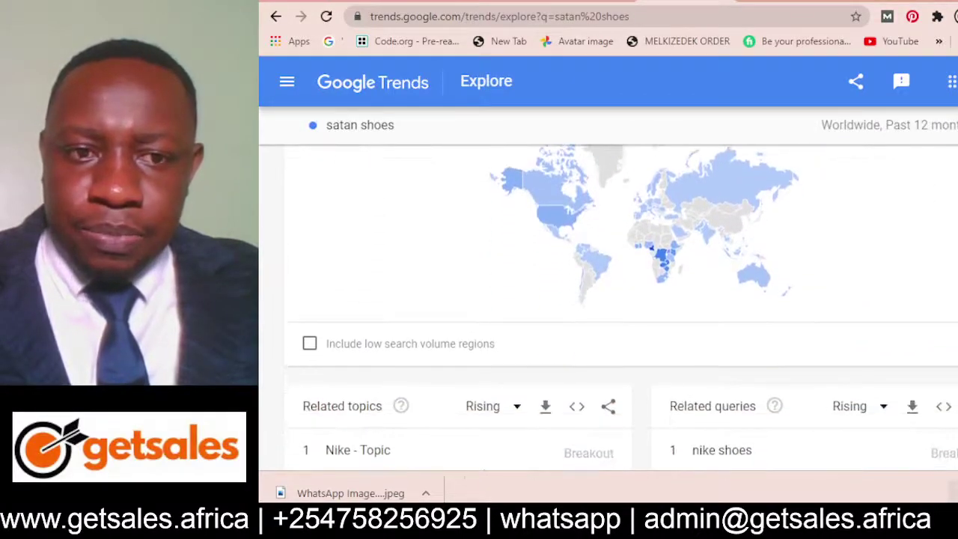
{"action": "scroll", "coordinate": [607, 299], "scroll_direction": "down", "scroll_amount": 1}
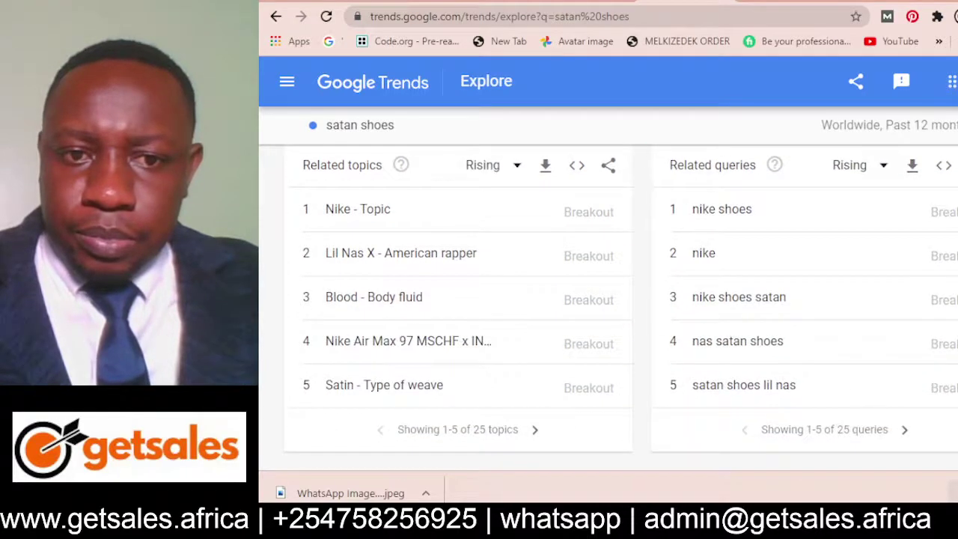
{"action": "scroll", "coordinate": [607, 299], "scroll_direction": "up", "scroll_amount": 6}
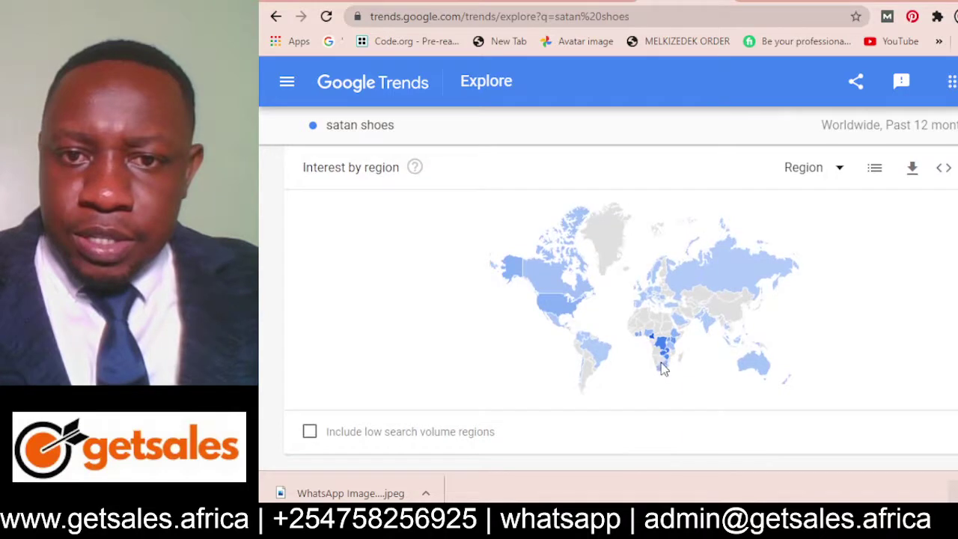
{"action": "mouse_move", "coordinate": [657, 353]}
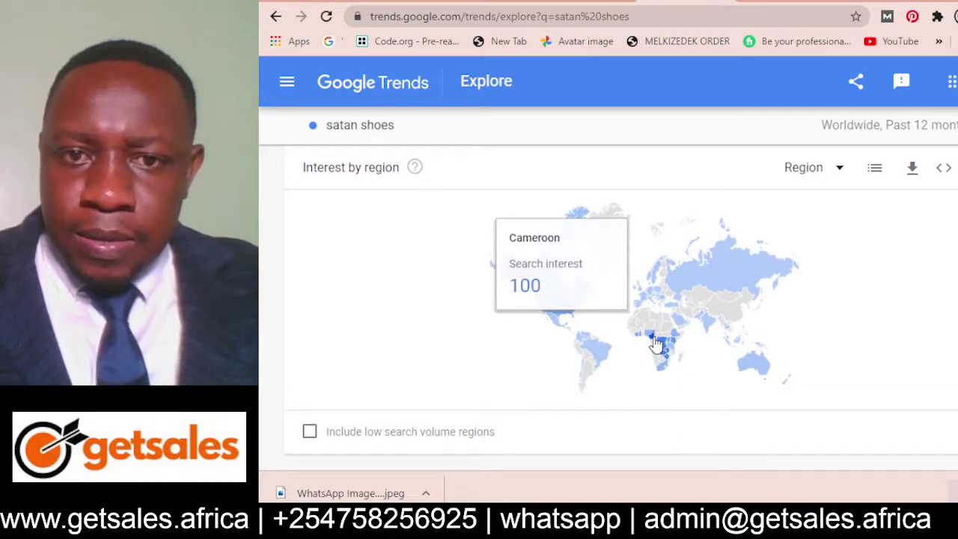
- Narrow 'satan shoes' to Cameroon and review its subregion map and breakout related topics
{"action": "left_click", "coordinate": [655, 345]}
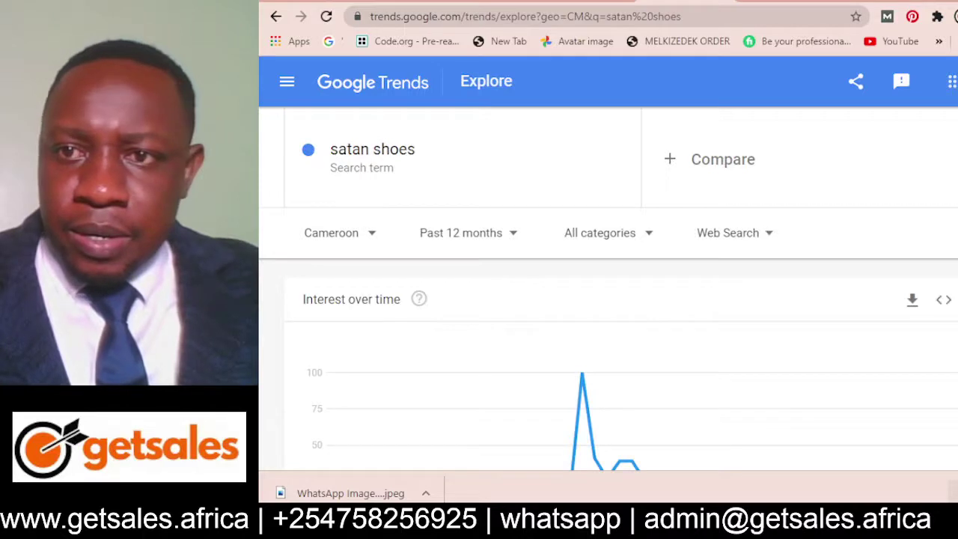
{"action": "scroll", "coordinate": [608, 299], "scroll_direction": "down", "scroll_amount": 5}
{"action": "scroll", "coordinate": [608, 300], "scroll_direction": "up", "scroll_amount": 1}
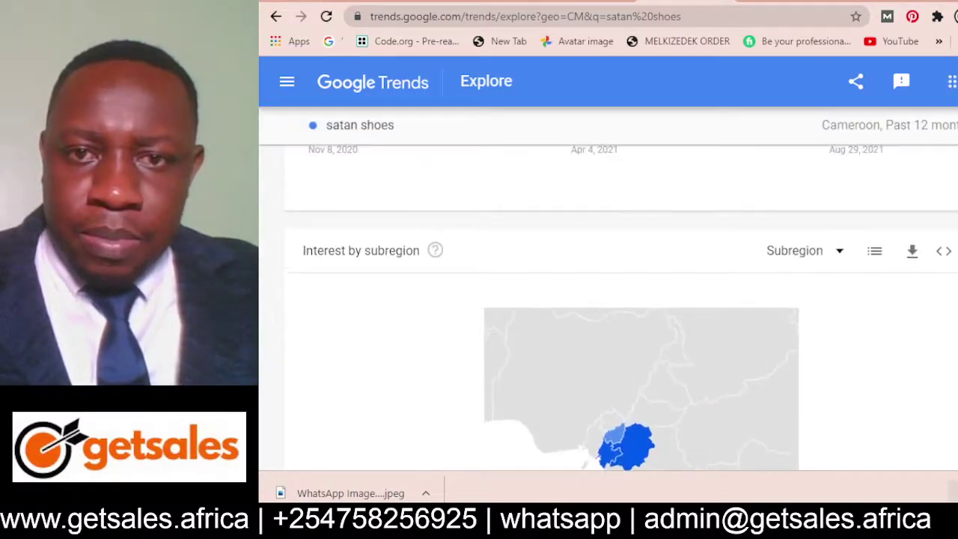
{"action": "scroll", "coordinate": [607, 299], "scroll_direction": "down", "scroll_amount": 3}
{"action": "scroll", "coordinate": [608, 299], "scroll_direction": "down", "scroll_amount": 1}
{"action": "scroll", "coordinate": [607, 299], "scroll_direction": "down", "scroll_amount": 1}
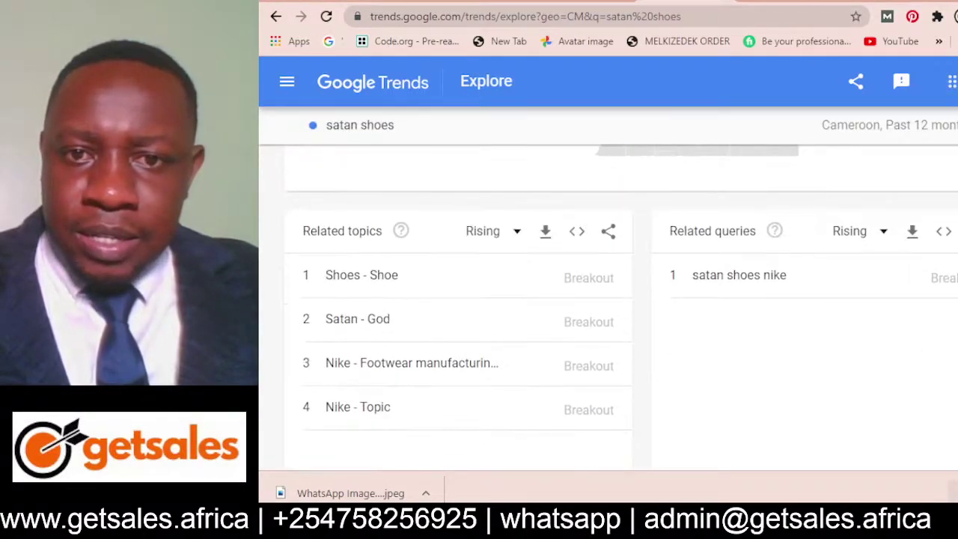
{"action": "scroll", "coordinate": [608, 300], "scroll_direction": "down", "scroll_amount": 1}
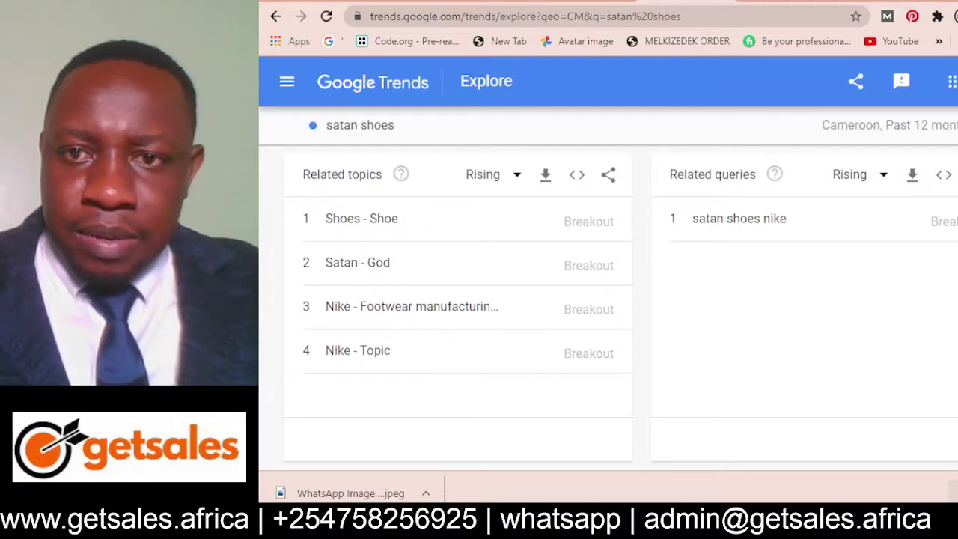
{"action": "scroll", "coordinate": [608, 300], "scroll_direction": "up", "scroll_amount": 6}
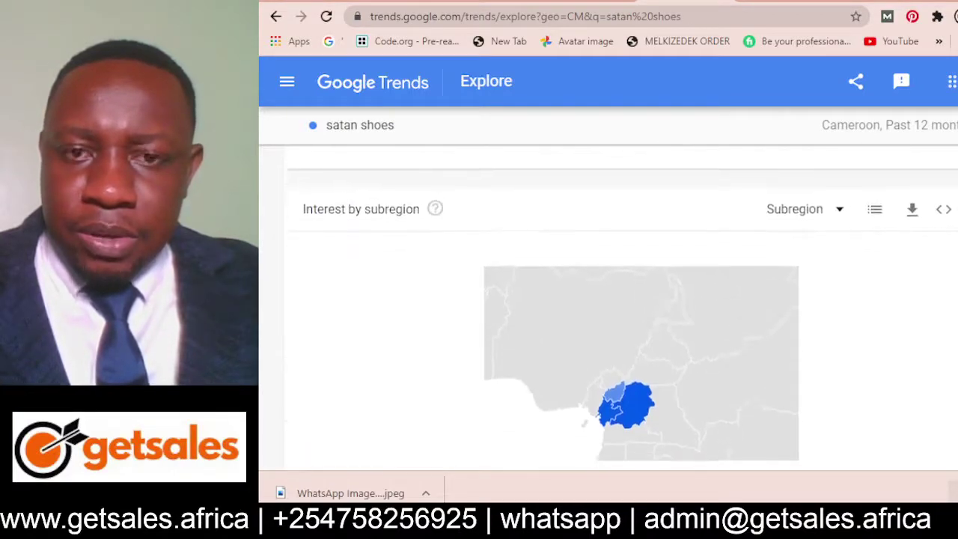
{"action": "scroll", "coordinate": [607, 299], "scroll_direction": "down", "scroll_amount": 5}
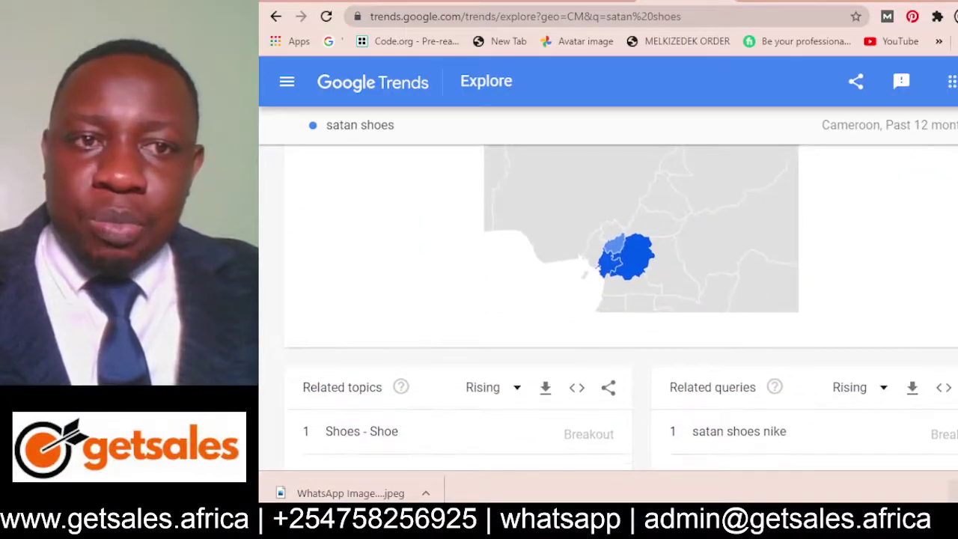
{"action": "scroll", "coordinate": [608, 299], "scroll_direction": "up", "scroll_amount": 7}
{"action": "scroll", "coordinate": [608, 299], "scroll_direction": "up", "scroll_amount": 1}
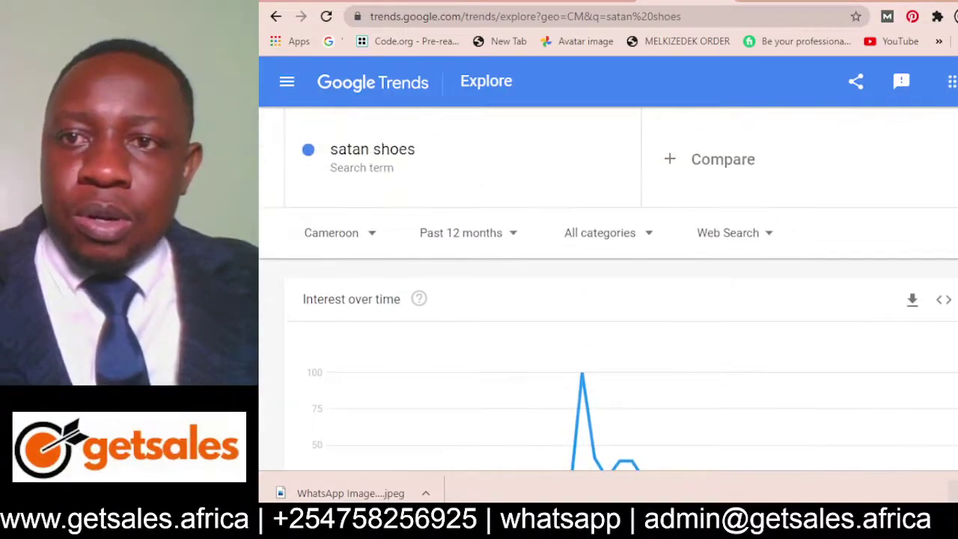
- Replace the search term 'satan shoes' with 'nike shoes', keeping Cameroon, and open the location filter
{"action": "left_click", "coordinate": [377, 149]}
{"action": "key", "text": "BackSpace"}
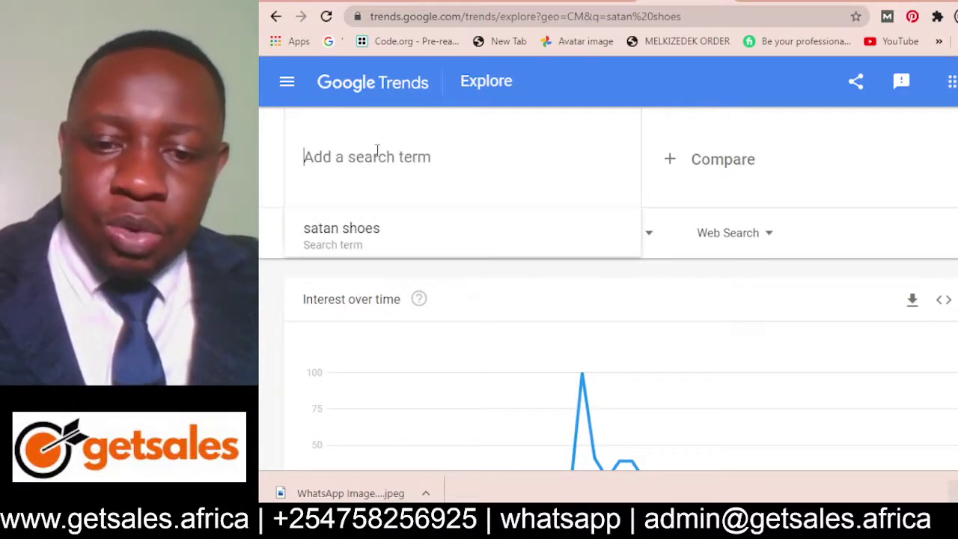
{"action": "type", "text": "nike shoes"}
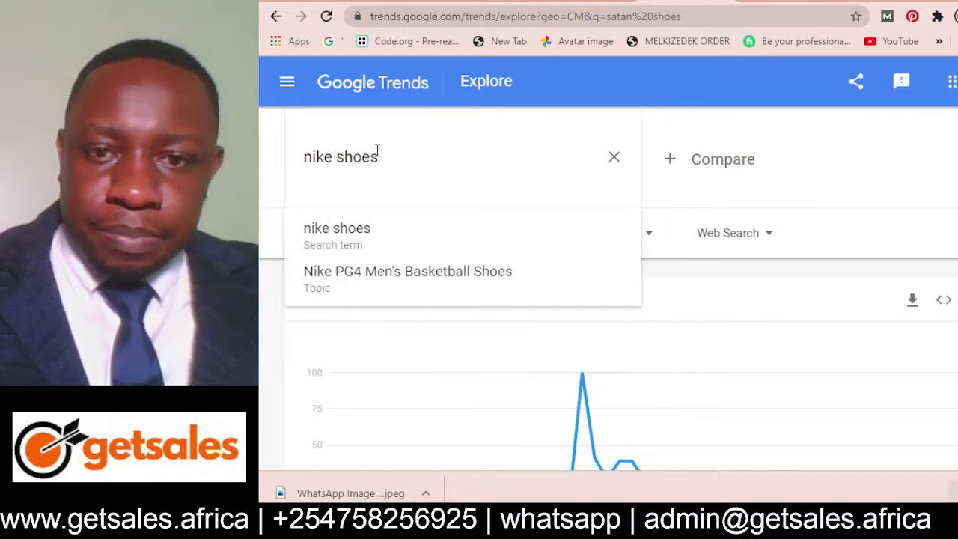
{"action": "key", "text": "Return"}
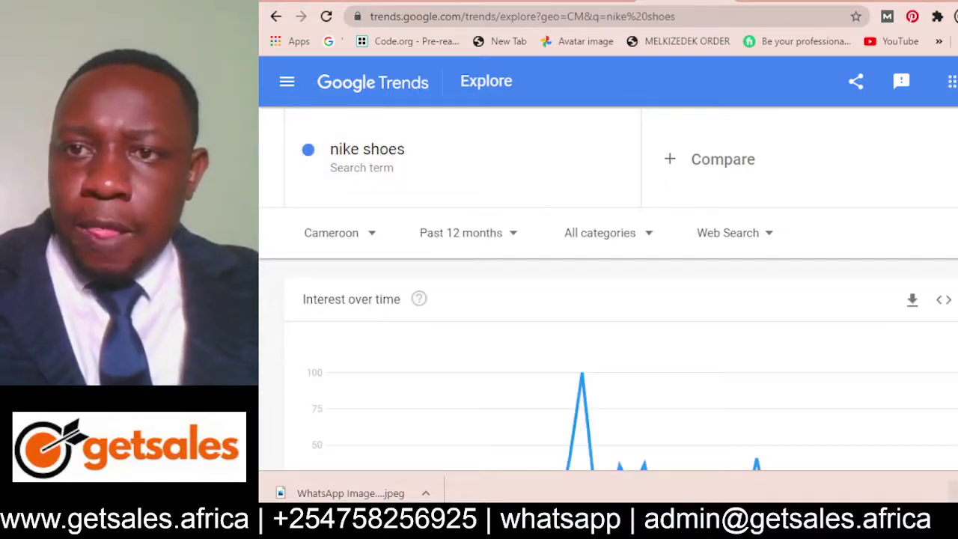
{"action": "scroll", "coordinate": [608, 295], "scroll_direction": "down", "scroll_amount": 1}
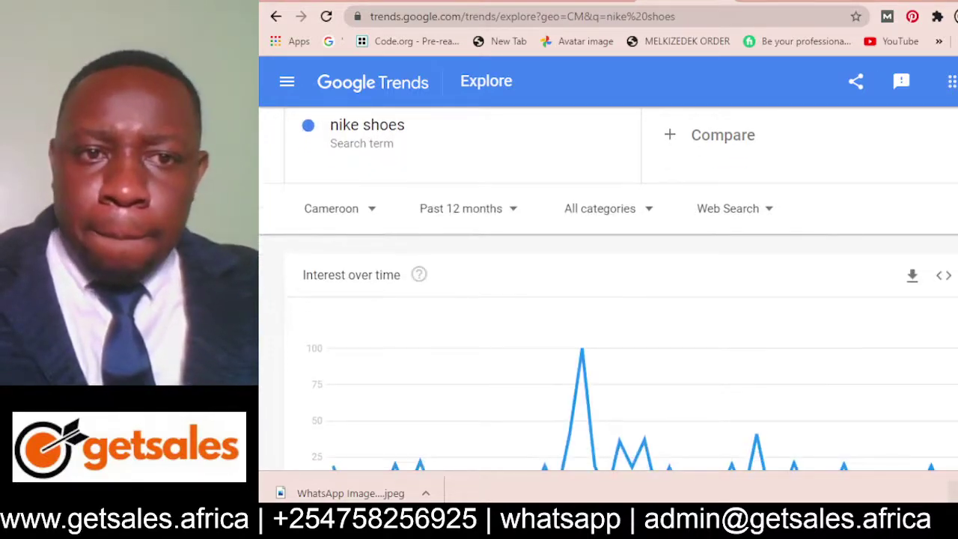
{"action": "left_click", "coordinate": [370, 212]}
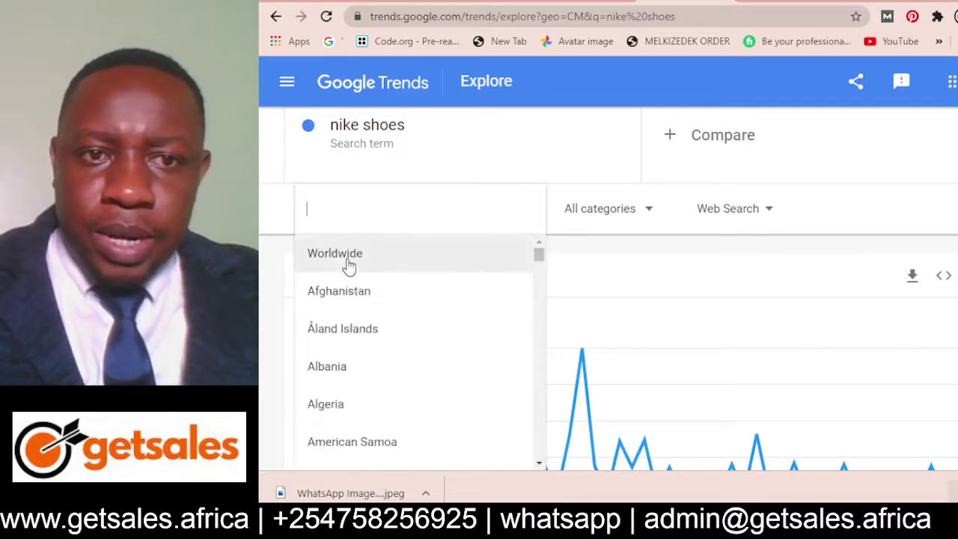
- Set 'nike shoes' to Worldwide and inspect the region map, where the United States scores 100
{"action": "left_click", "coordinate": [348, 263]}
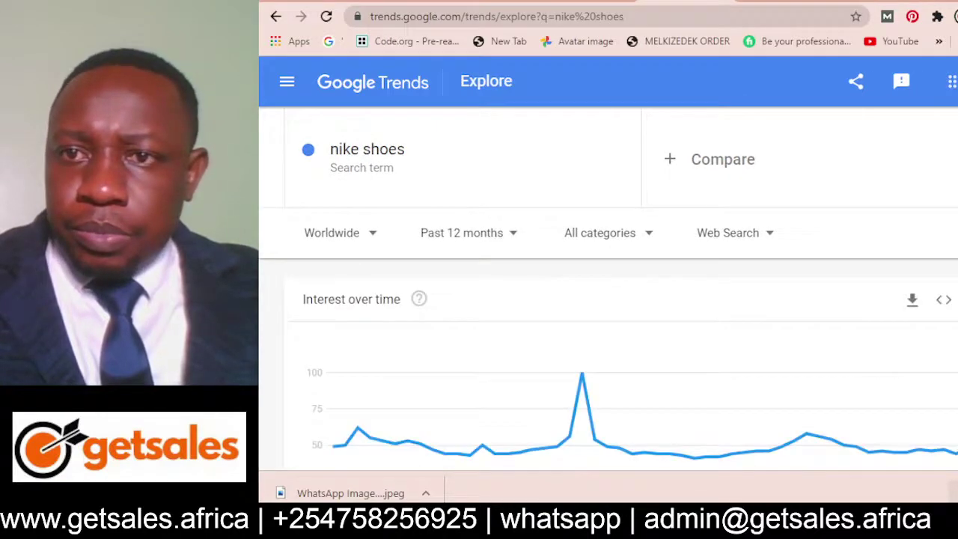
{"action": "scroll", "coordinate": [608, 306], "scroll_direction": "down", "scroll_amount": 5}
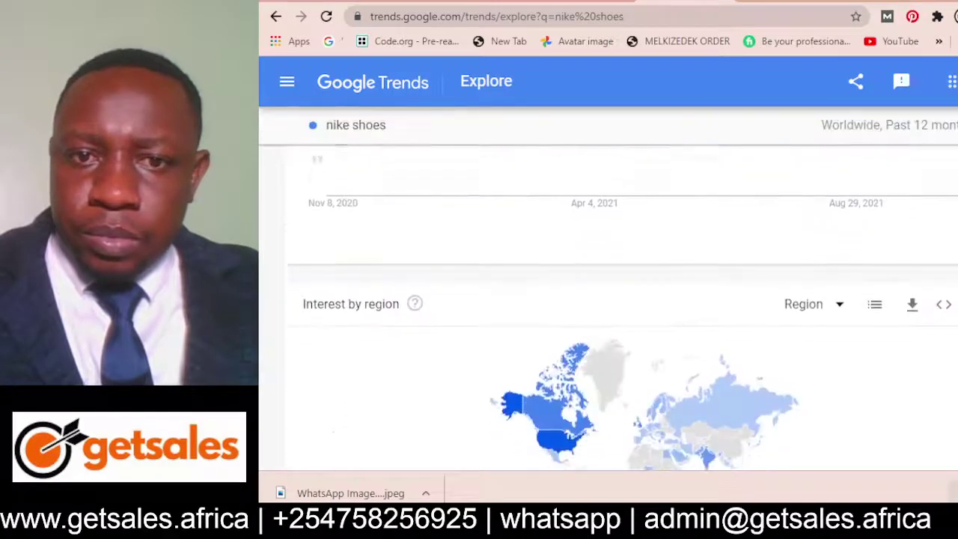
{"action": "scroll", "coordinate": [621, 307], "scroll_direction": "down", "scroll_amount": 2}
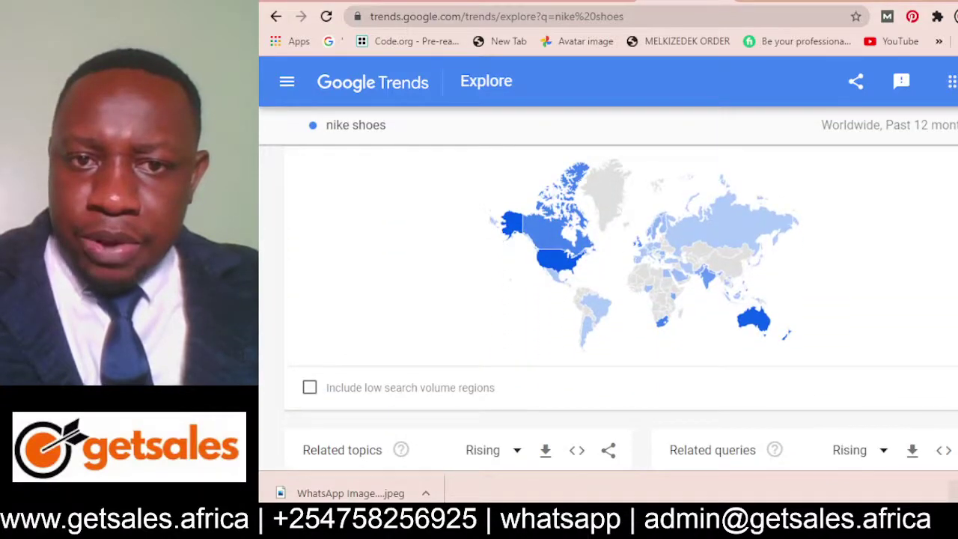
{"action": "scroll", "coordinate": [621, 306], "scroll_direction": "down", "scroll_amount": 1}
{"action": "scroll", "coordinate": [621, 307], "scroll_direction": "up", "scroll_amount": 1}
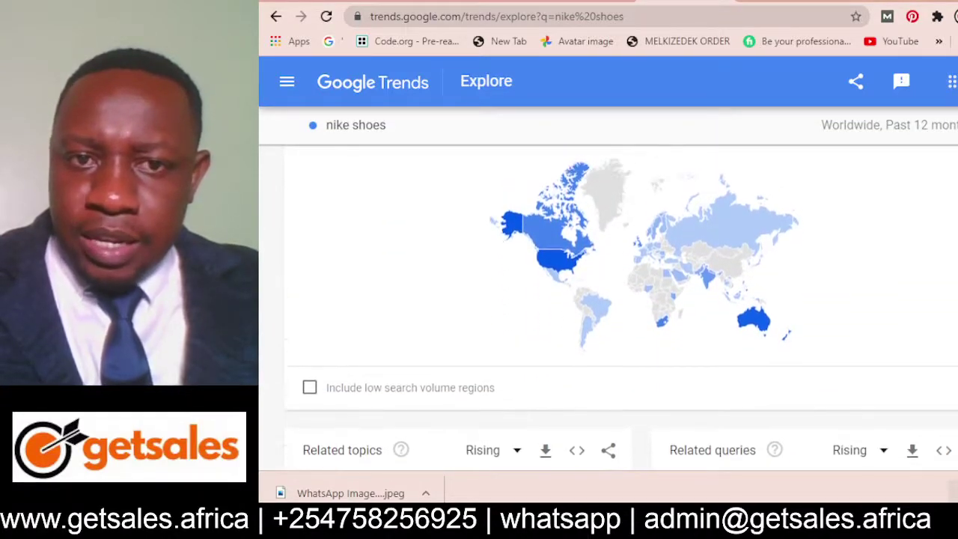
{"action": "mouse_move", "coordinate": [550, 267]}
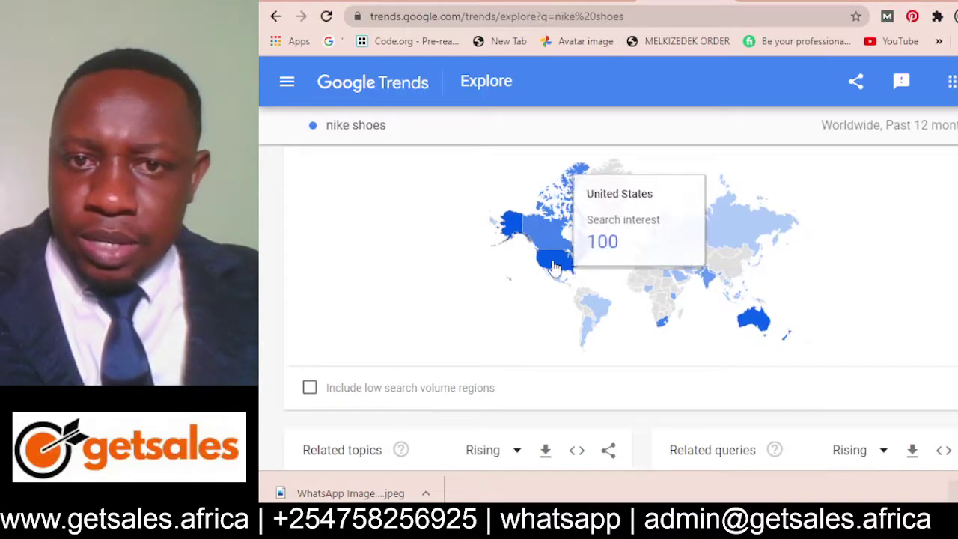
{"action": "mouse_move", "coordinate": [765, 331]}
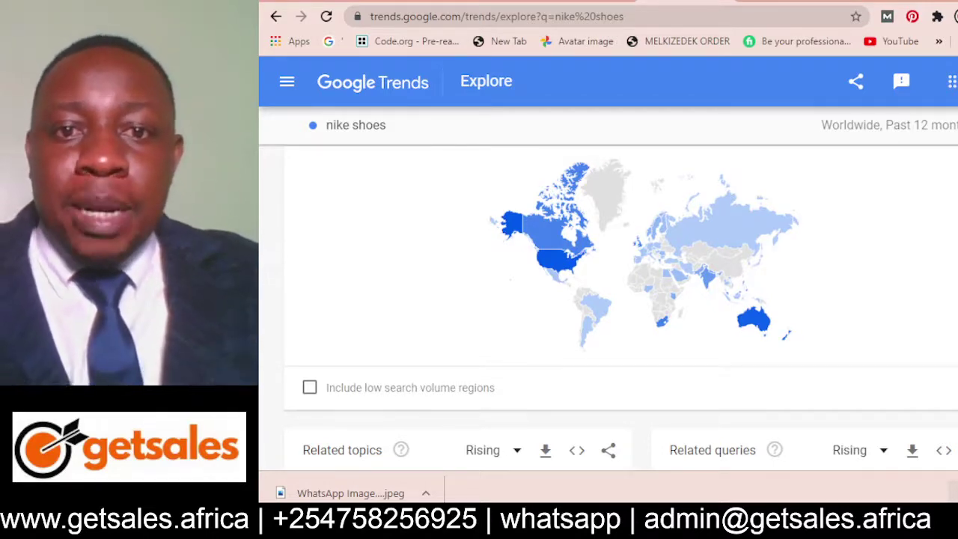
{"action": "mouse_move", "coordinate": [684, 240]}
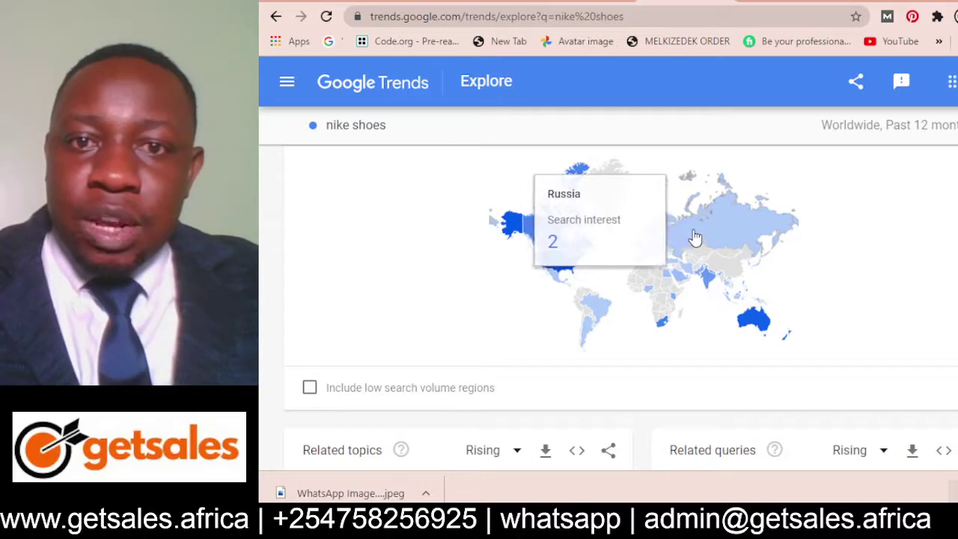
- Pick Russia on the map to show its 12-month 'nike shoes' interest-over-time chart
{"action": "left_click", "coordinate": [696, 237]}
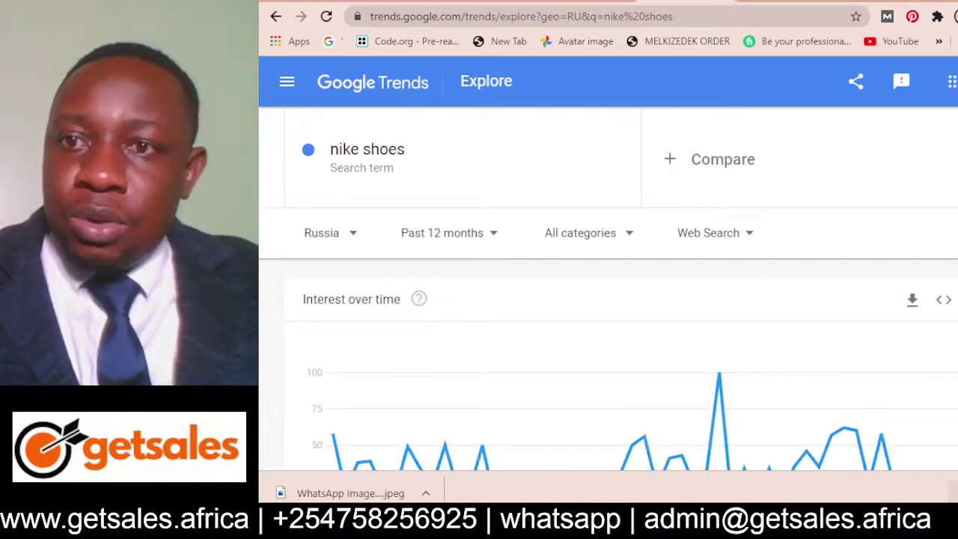
{"action": "scroll", "coordinate": [608, 288], "scroll_direction": "down", "scroll_amount": 2}
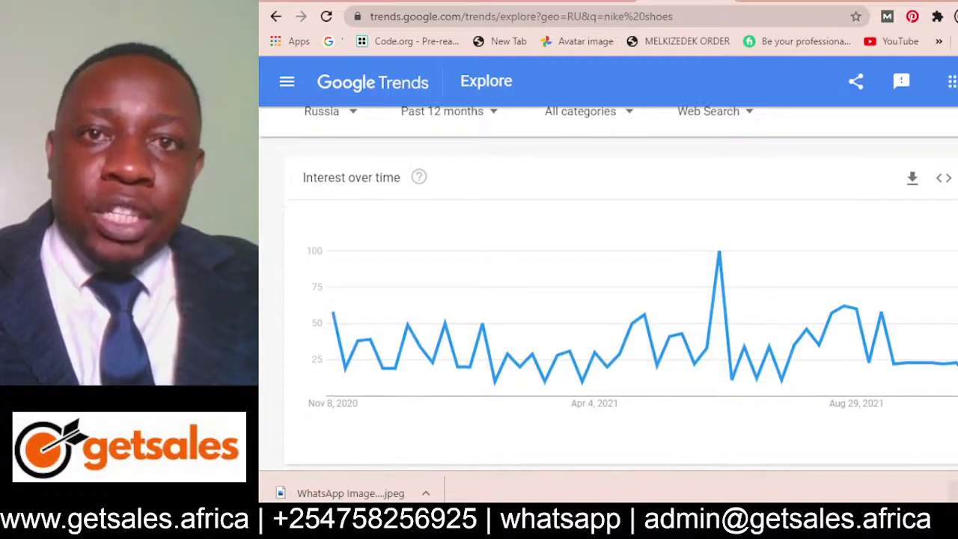
{"action": "scroll", "coordinate": [608, 288], "scroll_direction": "down", "scroll_amount": 1}
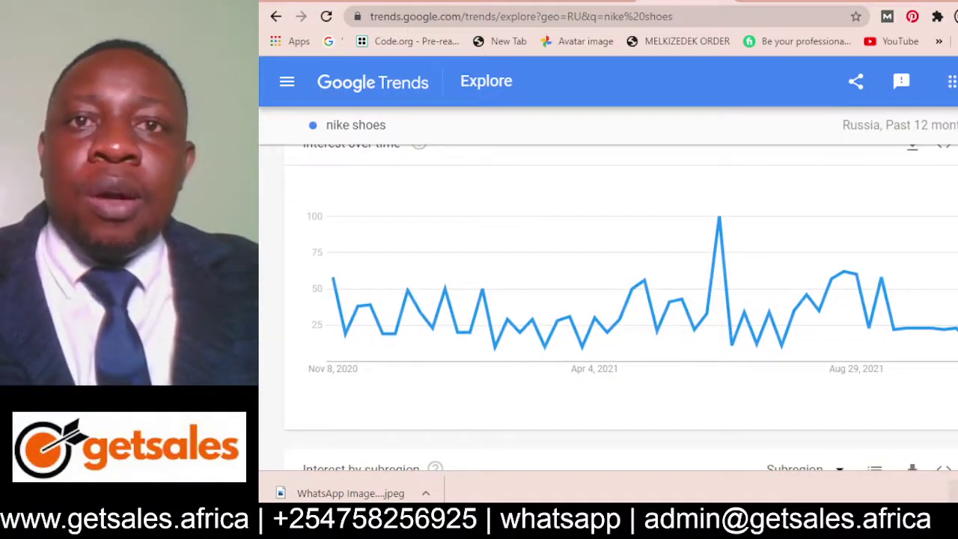